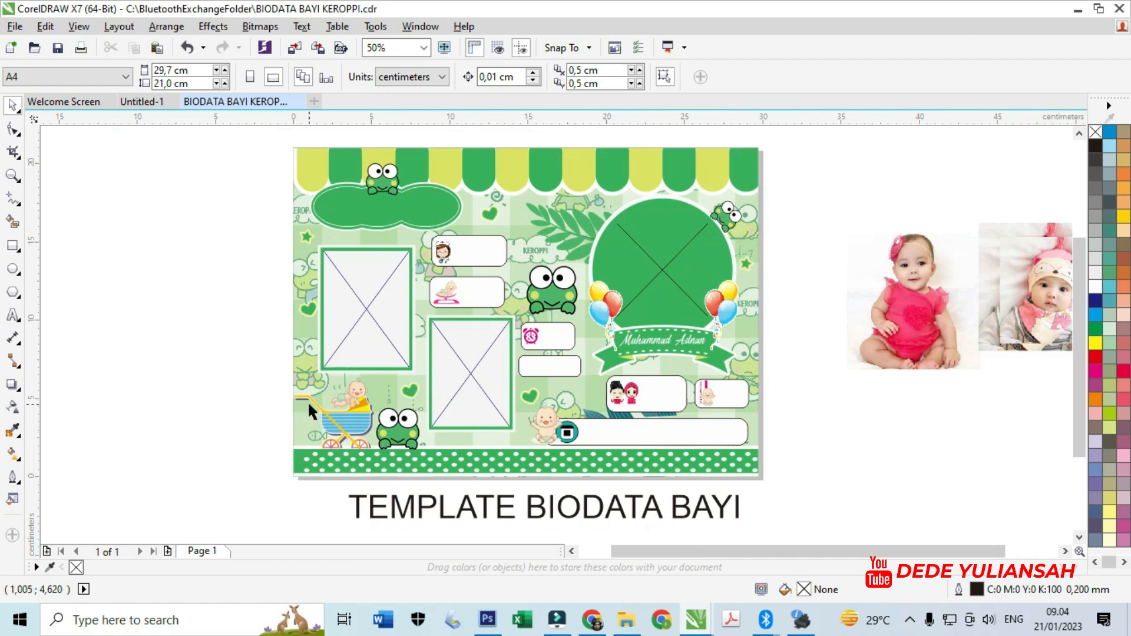
# PowerClip the photo of the seated baby in the pink outfit into the round frame
pyautogui.scroll(2, 557, 360)
pyautogui.click(657, 360)
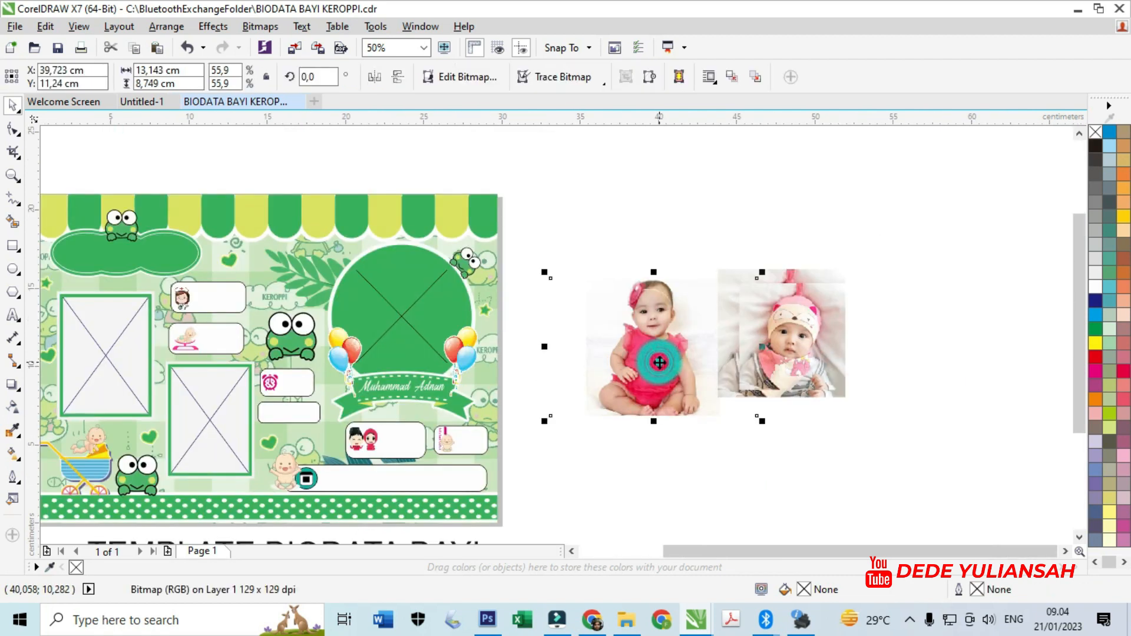
pyautogui.rightClick(659, 363)
pyautogui.click(744, 142)
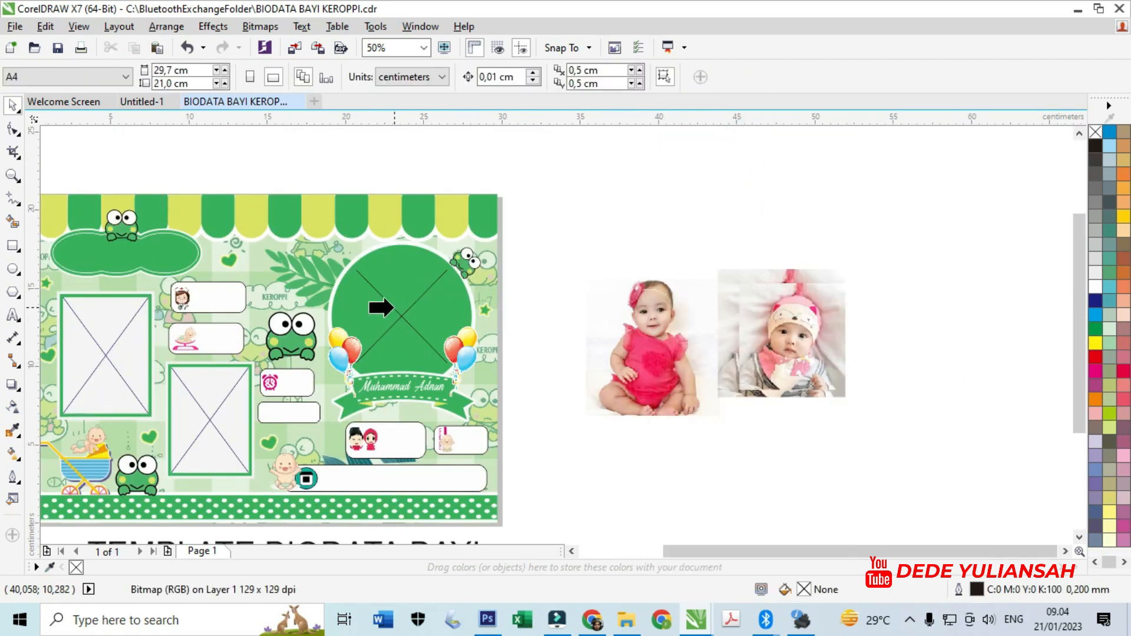
pyautogui.click(424, 301)
# PowerClip a photo of the baby in the pink cap into the lower rectangular frame beside the green frog
pyautogui.moveTo(802, 350); pyautogui.dragTo(601, 401)
pyautogui.scroll(-1, 602, 401)
pyautogui.rightClick(601, 400)
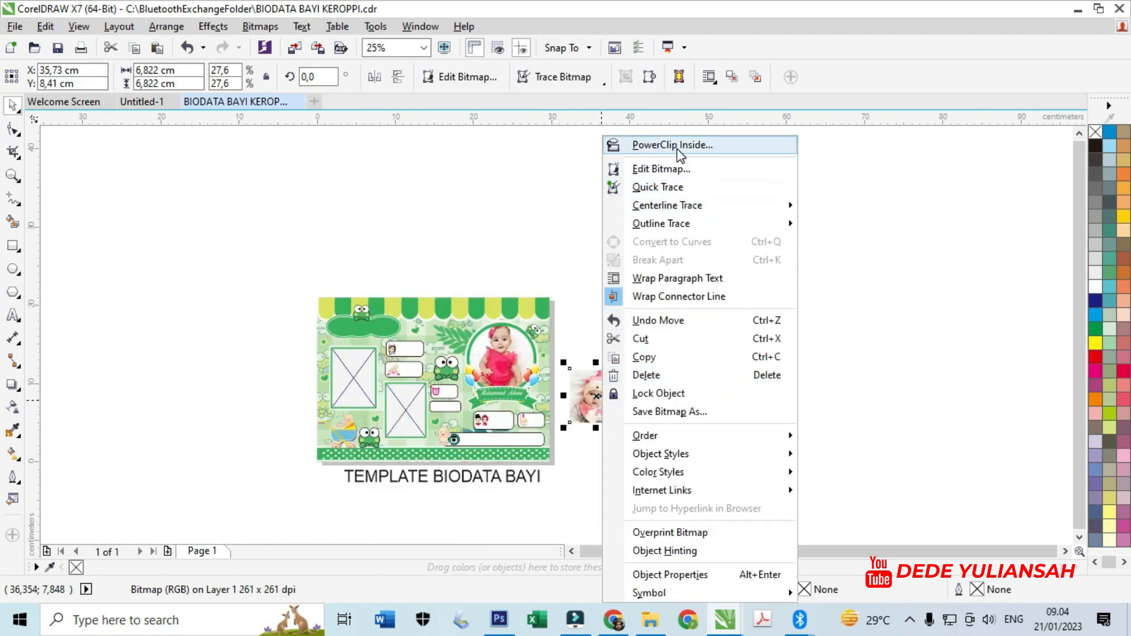
pyautogui.click(645, 145)
pyautogui.click(410, 414)
pyautogui.scroll(4, 411, 419)
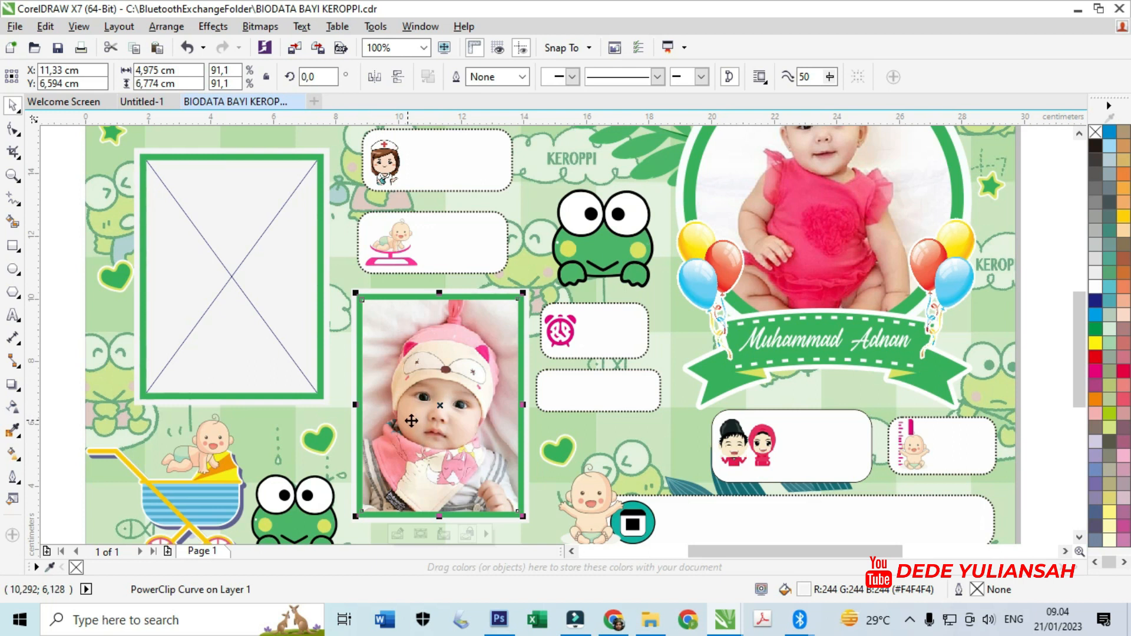
# PowerClip the remaining photo of the baby in the pink cap into the empty rectangular frame above the stroller
pyautogui.scroll(-1, 400, 421)
pyautogui.moveTo(989, 327); pyautogui.dragTo(843, 382)
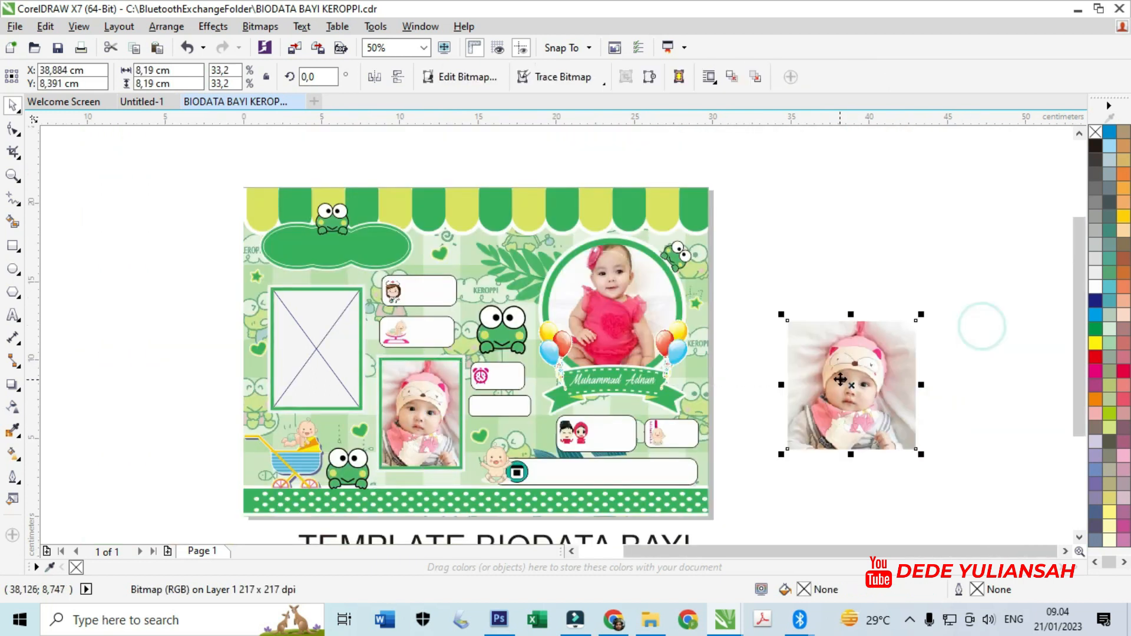
pyautogui.rightClick(843, 382)
pyautogui.click(934, 146)
pyautogui.click(277, 352)
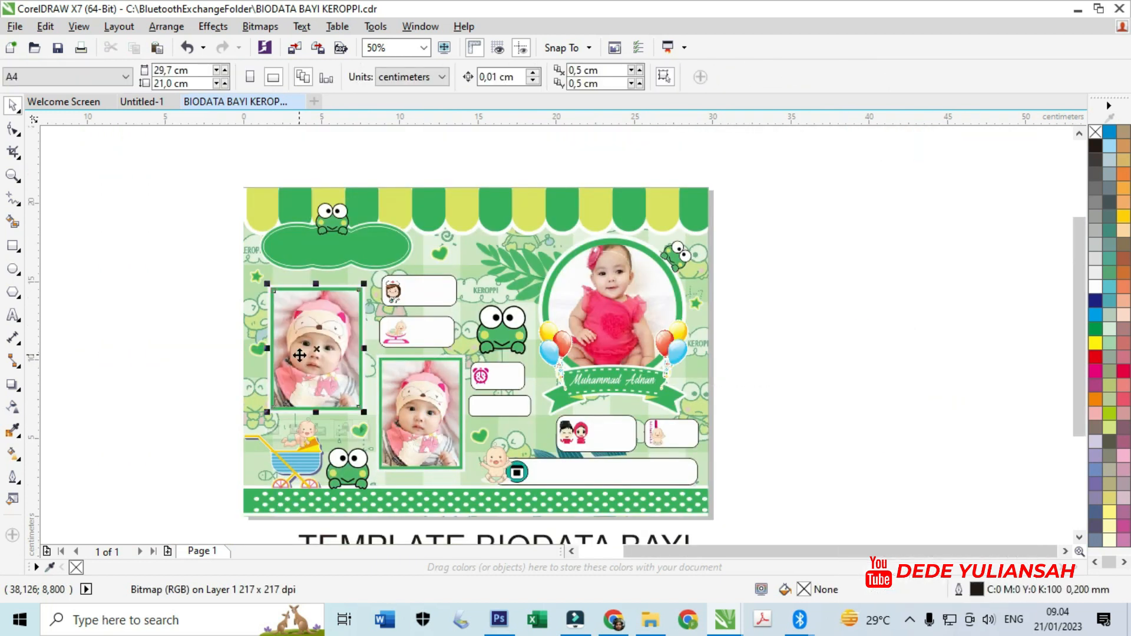
pyautogui.scroll(4, 305, 328)
pyautogui.scroll(-4, 356, 340)
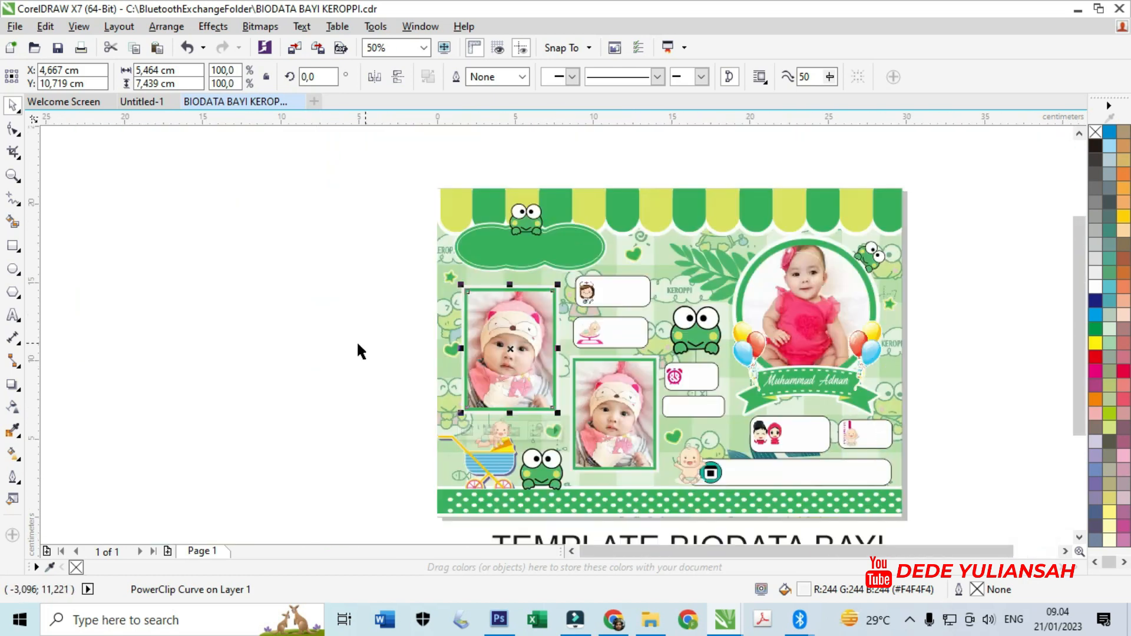
# Copy the "TEMPLATE BIODATA BAYI" caption above the page's outer edge area, shrink it to 21,387 pt and set its font to Calibri
pyautogui.click(299, 355)
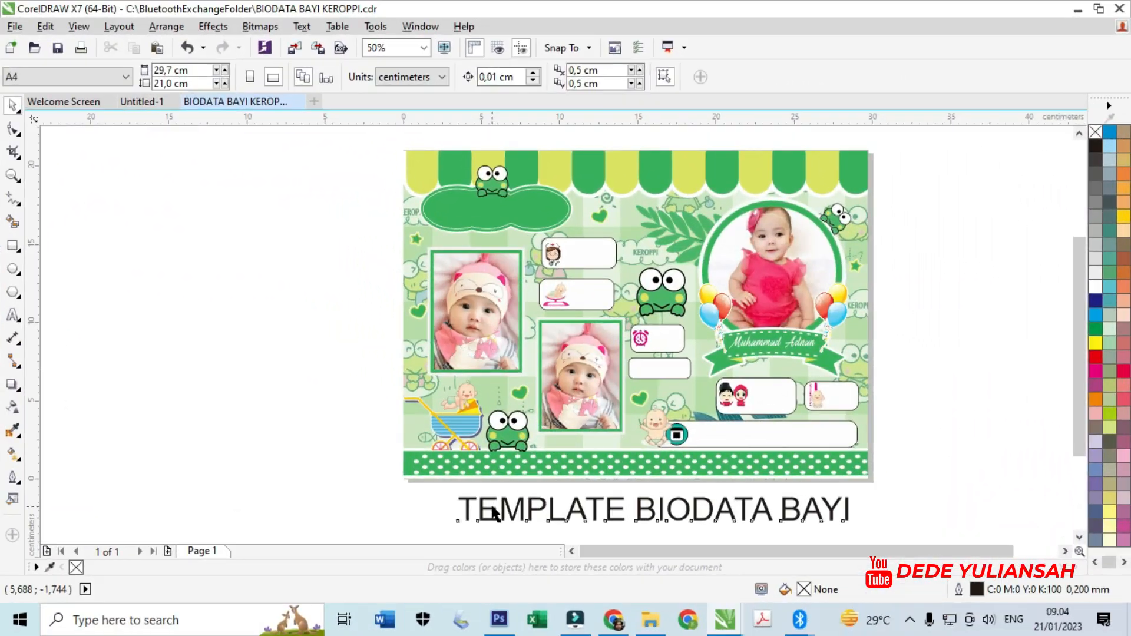
pyautogui.moveTo(493, 513); pyautogui.dragTo(346, 272)
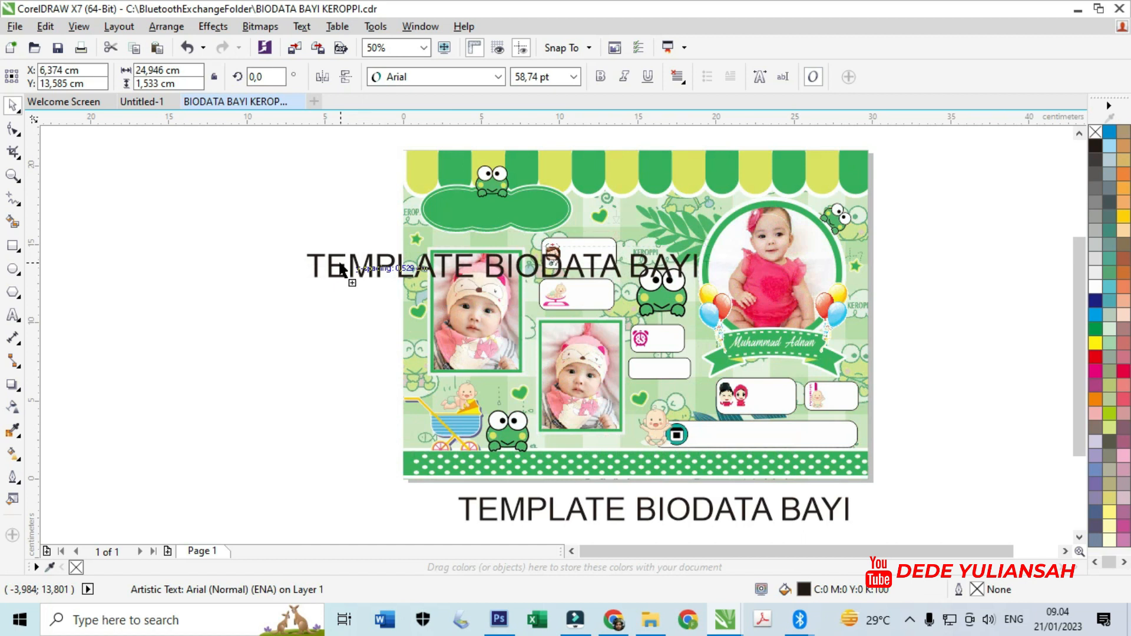
pyautogui.moveTo(701, 283); pyautogui.dragTo(449, 262)
pyautogui.scroll(2, 382, 263)
pyautogui.click(430, 76)
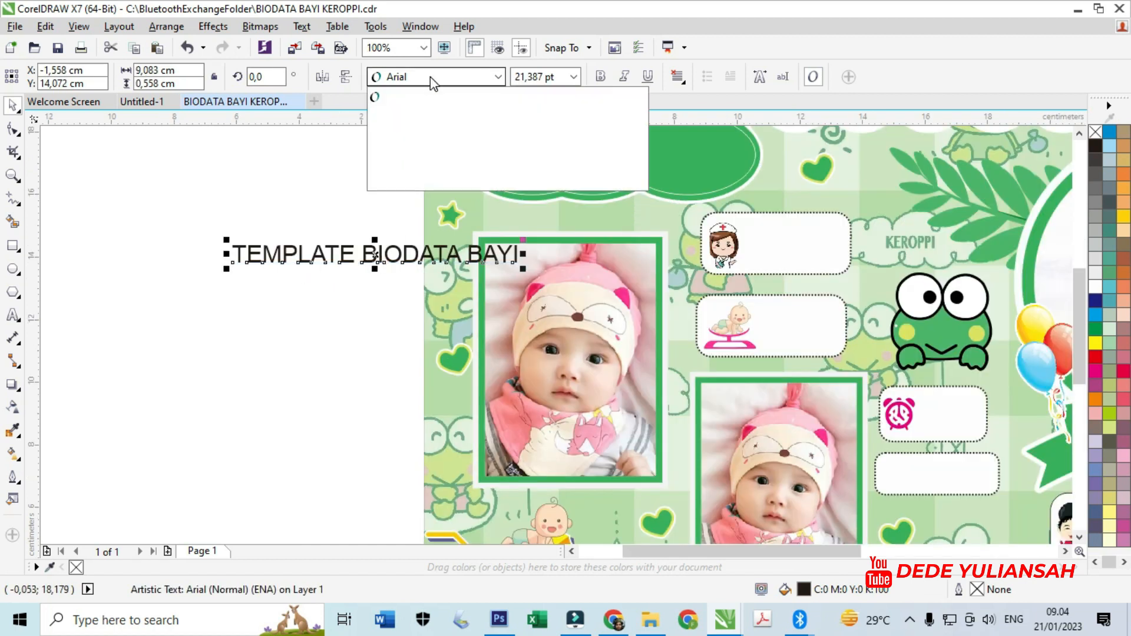
pyautogui.click(422, 143)
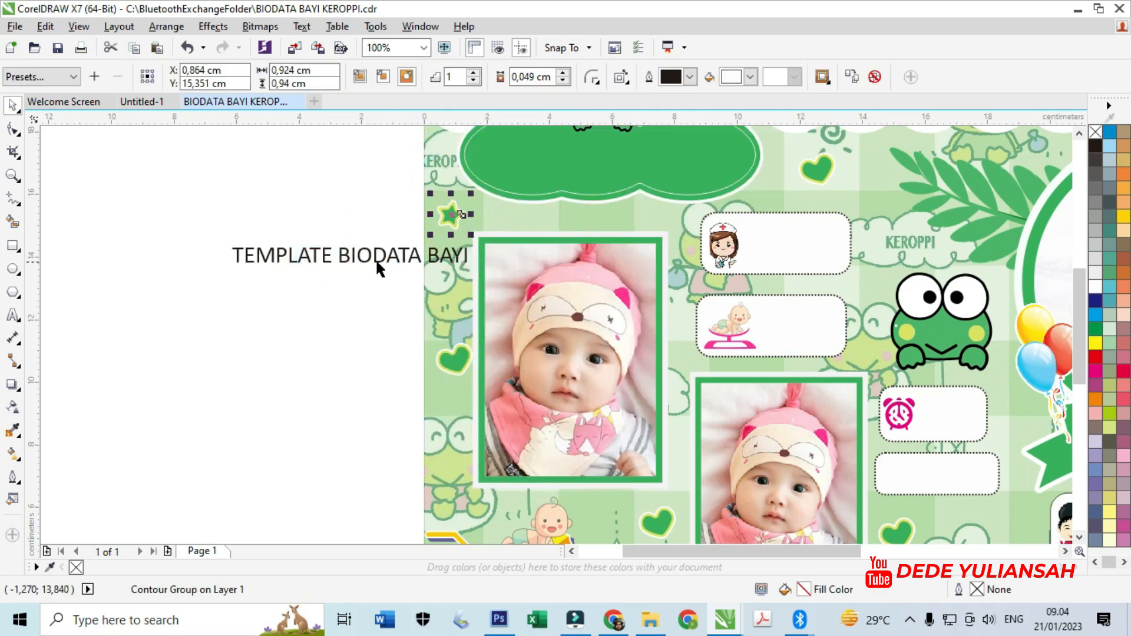
# Move the copied "TEMPLATE BIODATA BAYI" text onto the green cloud banner and make it bold
pyautogui.click(325, 281)
pyautogui.click(364, 257)
pyautogui.moveTo(357, 263); pyautogui.dragTo(608, 172)
pyautogui.click(598, 78)
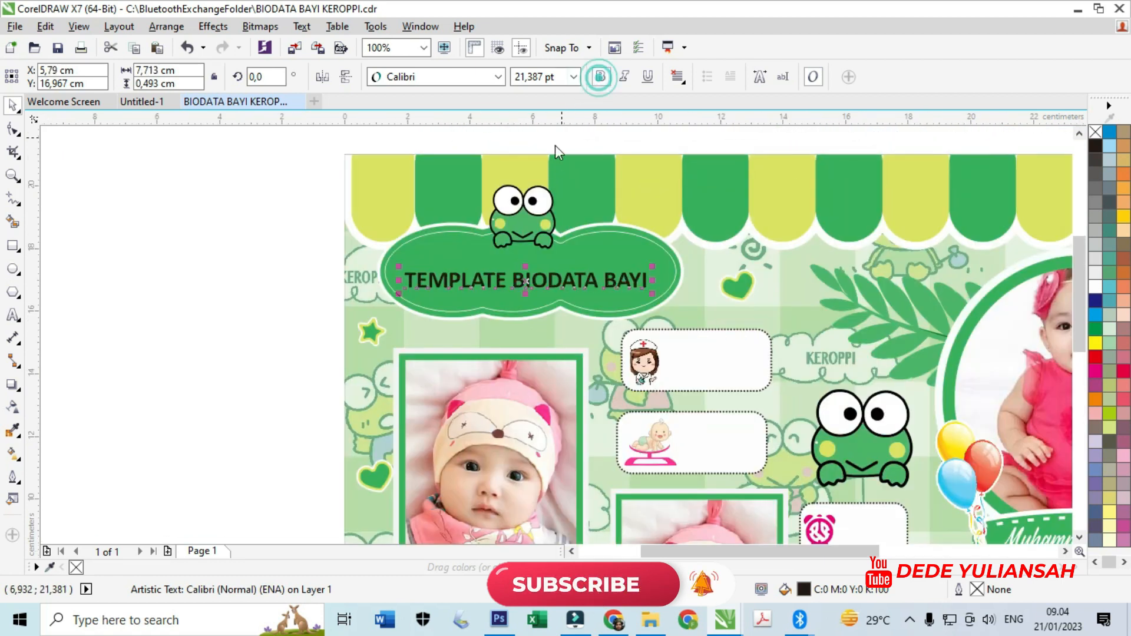
# Replace the text on the green cloud banner with "It's Baby Girl"
pyautogui.doubleClick(457, 281)
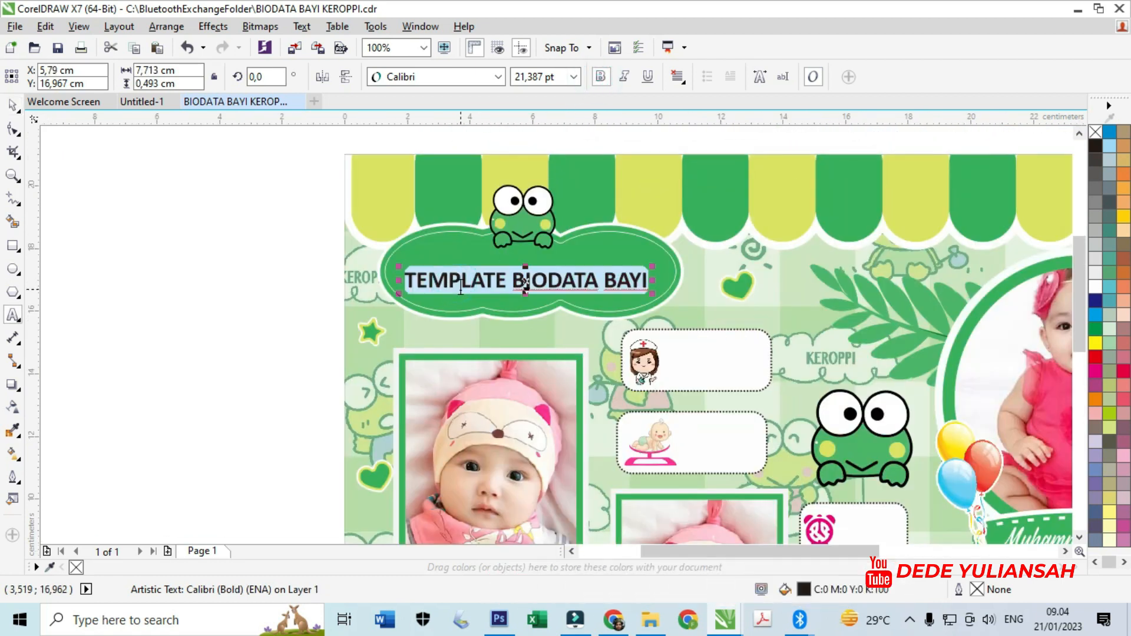
pyautogui.write('i')
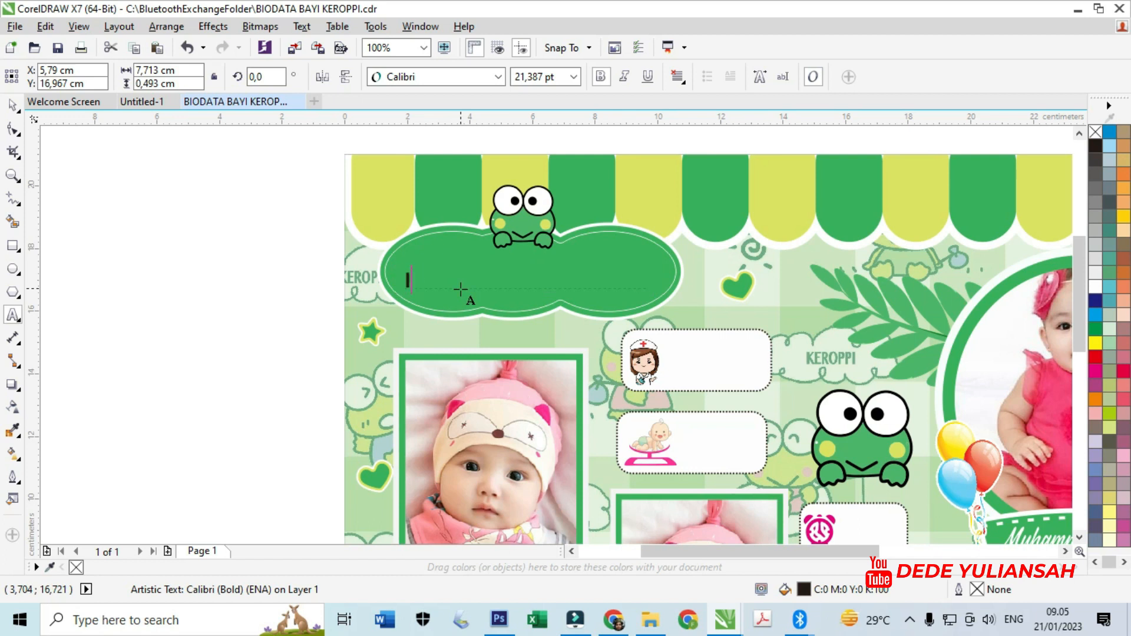
pyautogui.write("t's")
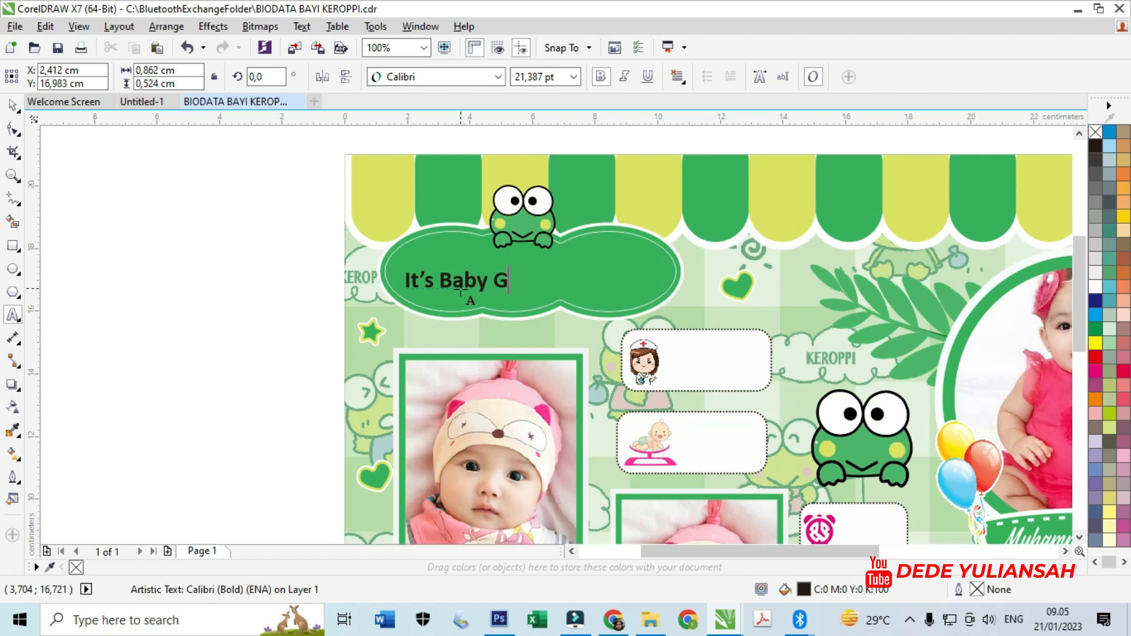
pyautogui.click(461, 290)
pyautogui.click(12, 107)
# Enlarge the banner title to about 37,032 pt, fill it white and centre it in the cloud
pyautogui.moveTo(533, 266); pyautogui.dragTo(651, 231)
pyautogui.click(1096, 288)
pyautogui.scroll(2, 666, 297)
pyautogui.moveTo(673, 316); pyautogui.dragTo(642, 310)
# Copy the banner title into the nurse box, fill the copy black and shrink it to about 14,141 pt
pyautogui.moveTo(565, 277); pyautogui.dragTo(654, 373)
pyautogui.scroll(-2, 564, 277)
pyautogui.click(1094, 133)
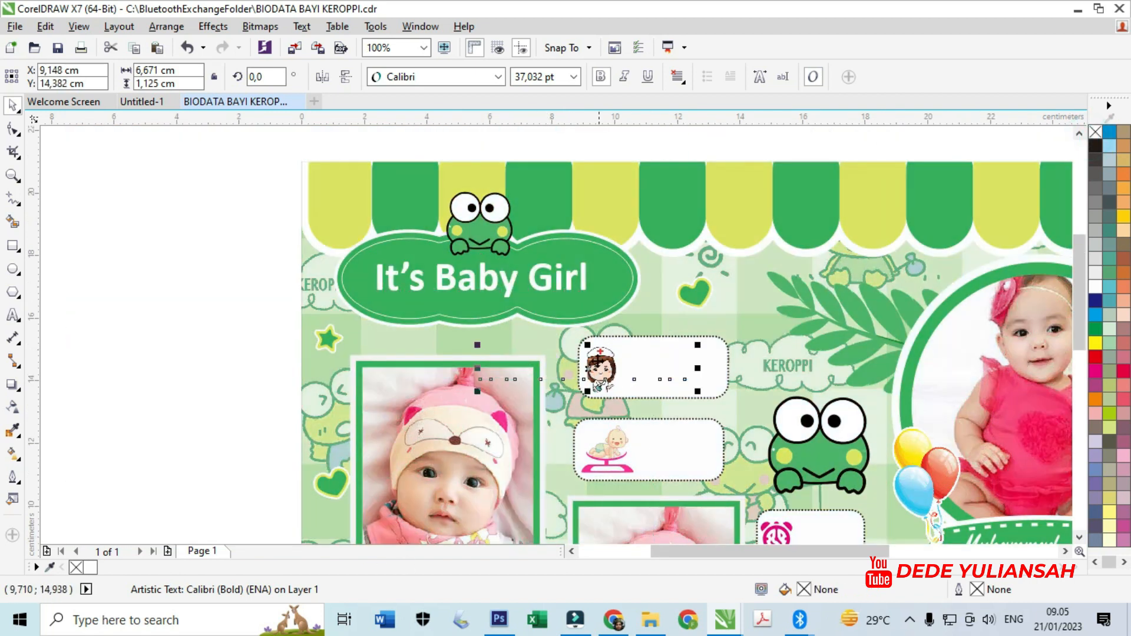
pyautogui.click(1095, 147)
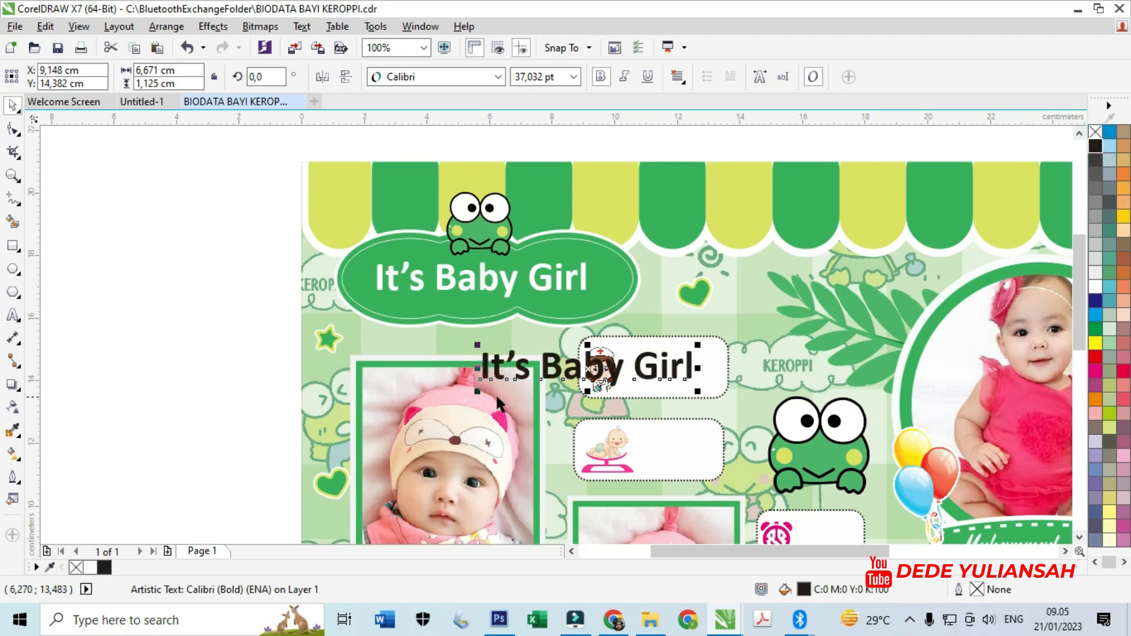
pyautogui.moveTo(479, 391); pyautogui.dragTo(674, 395)
pyautogui.scroll(2, 717, 356)
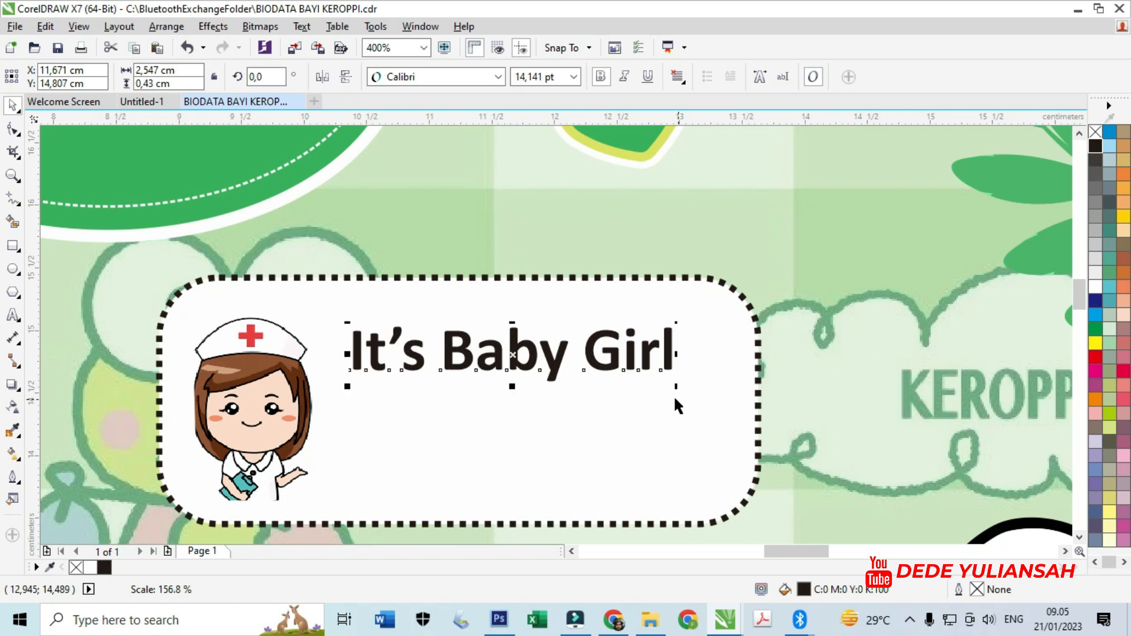
# Replace the text in the nurse box with "Bidan Bersalin"
pyautogui.doubleClick(557, 357)
pyautogui.write('a')
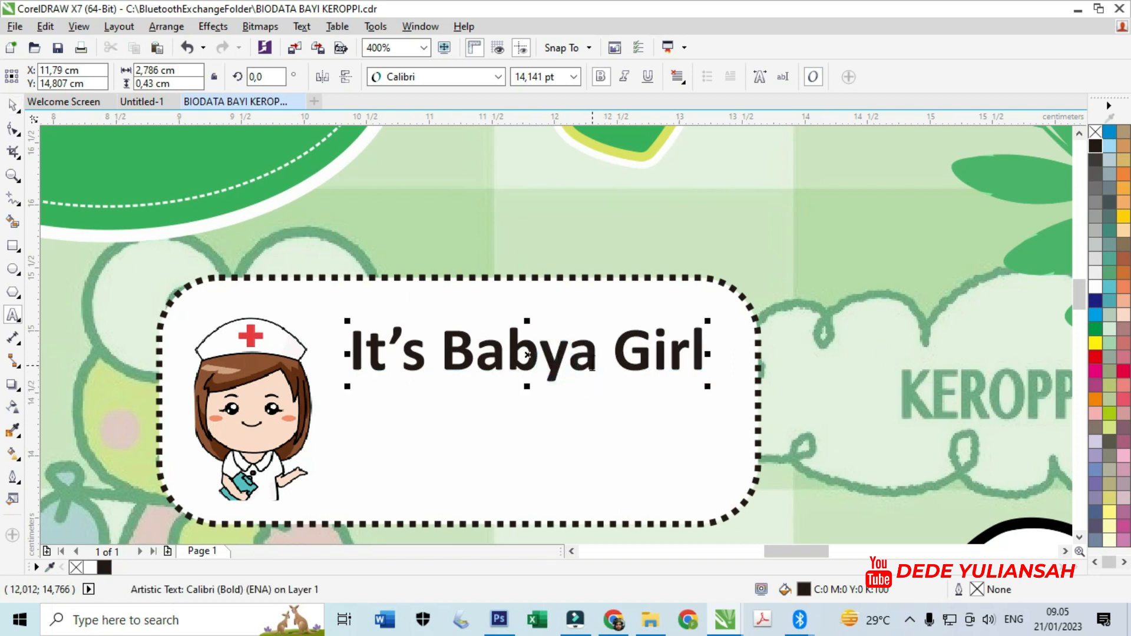
pyautogui.hotkey('ctrl', 'a')
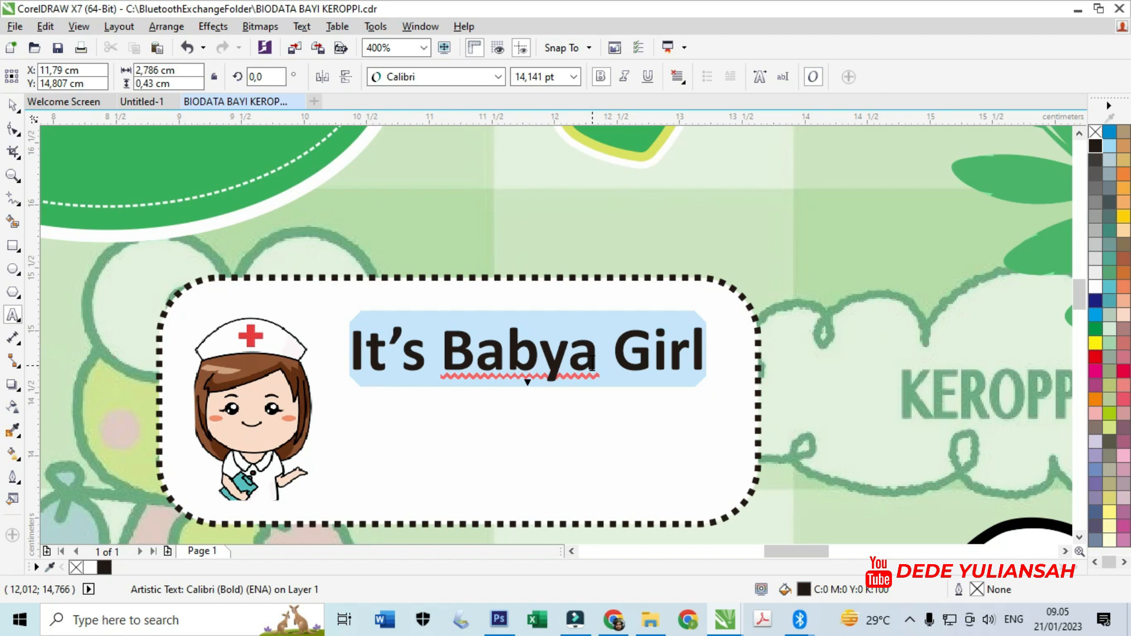
pyautogui.write('Bi')
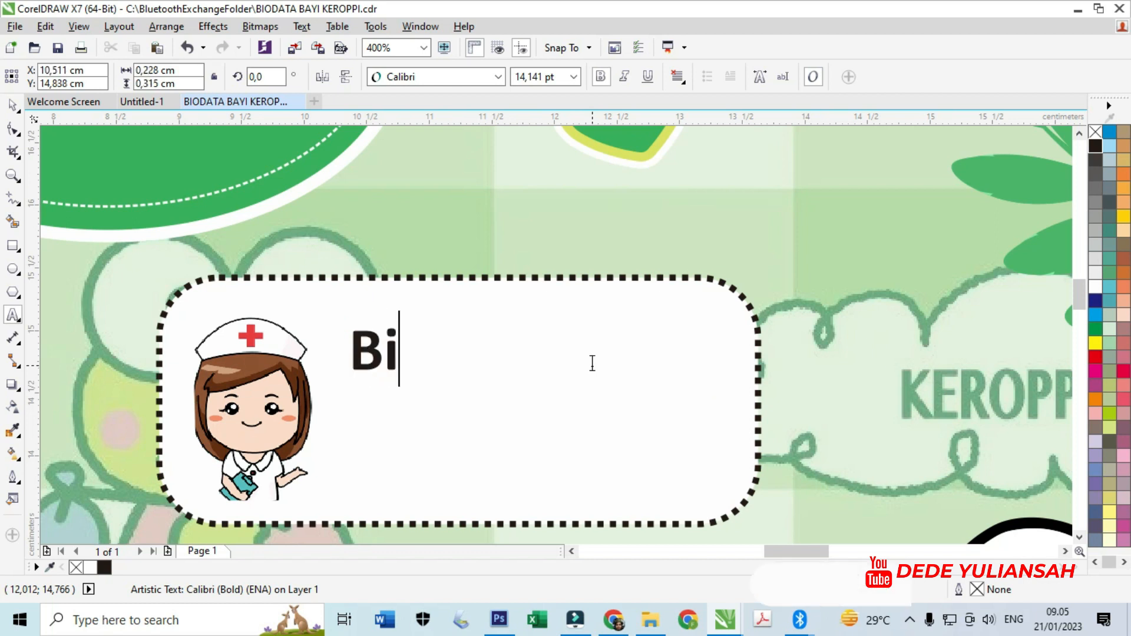
pyautogui.write('dan Ber')
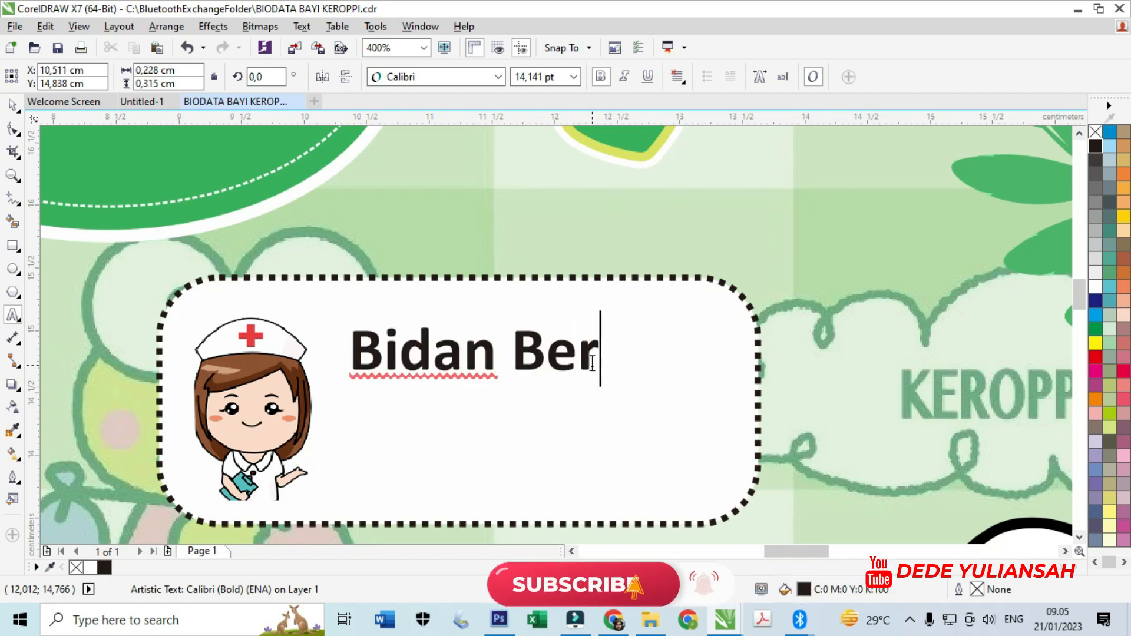
pyautogui.write('salin')
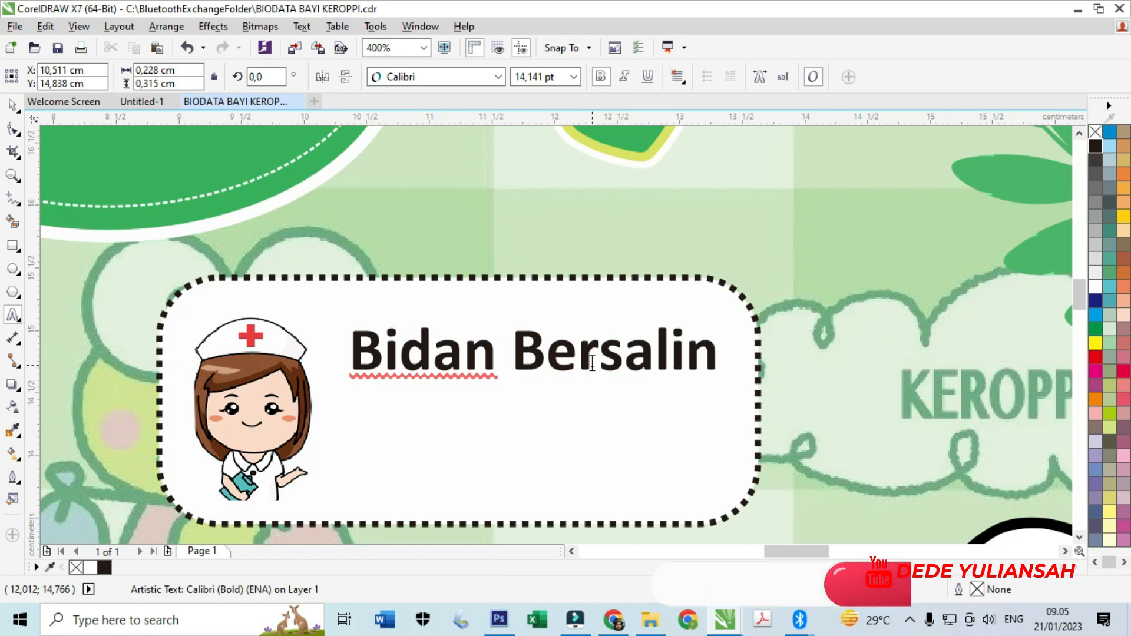
# Duplicate "Bidan Bersalin" directly below itself and change its second word to the midwife's name
pyautogui.click(13, 105)
pyautogui.moveTo(381, 351); pyautogui.dragTo(353, 449)
pyautogui.rightClick(352, 449)
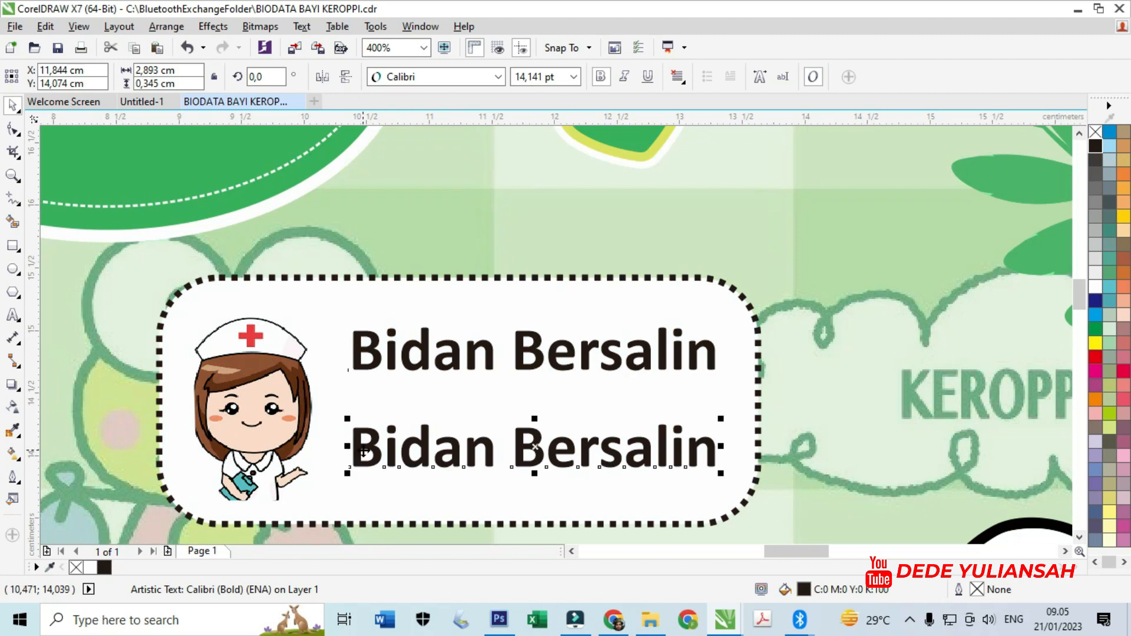
pyautogui.doubleClick(517, 457)
pyautogui.moveTo(513, 451); pyautogui.dragTo(782, 434)
pyautogui.write('HENI')
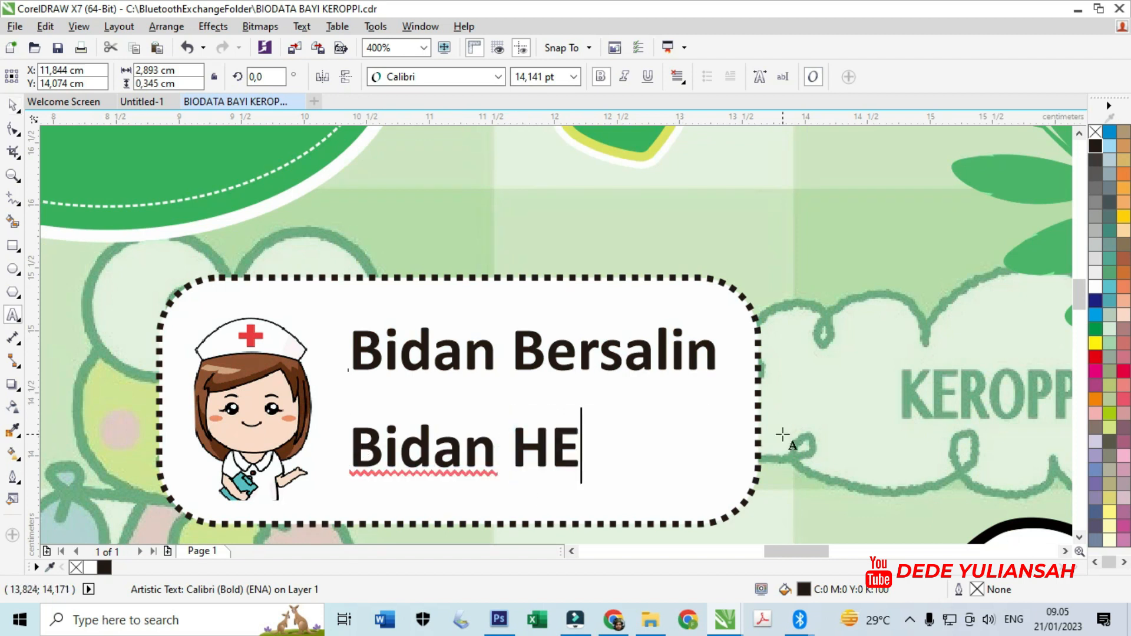
pyautogui.press('Escape')
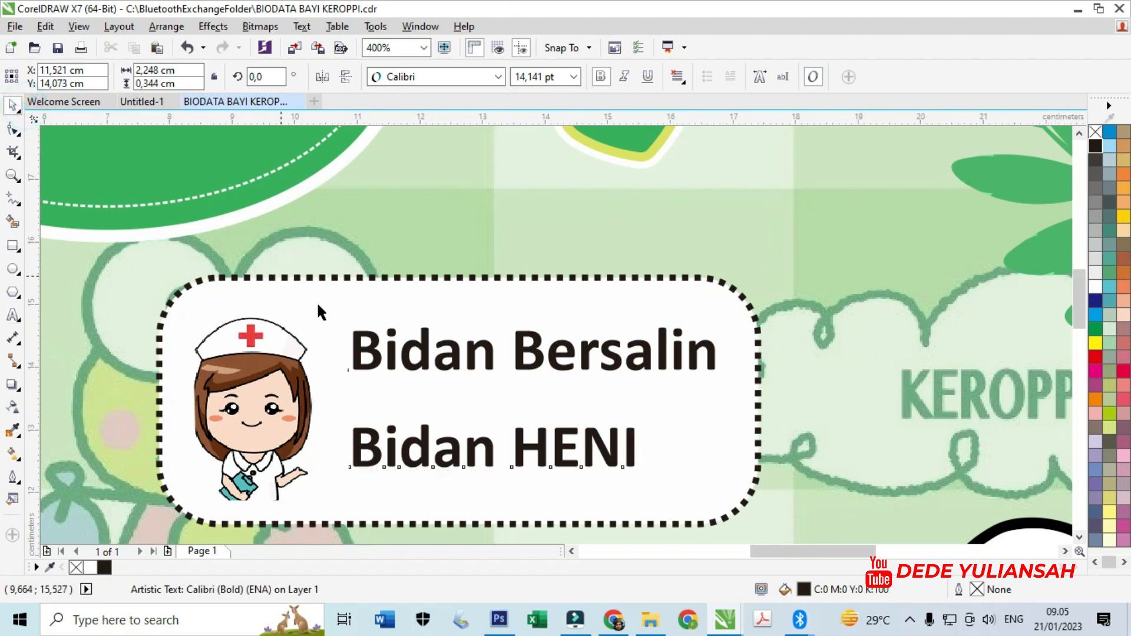
# Centre the two text lines in the nurse box horizontally on each other
pyautogui.scroll(-1, 294, 283)
pyautogui.keyDown('shift'); pyautogui.click(470, 325); pyautogui.keyUp('shift')
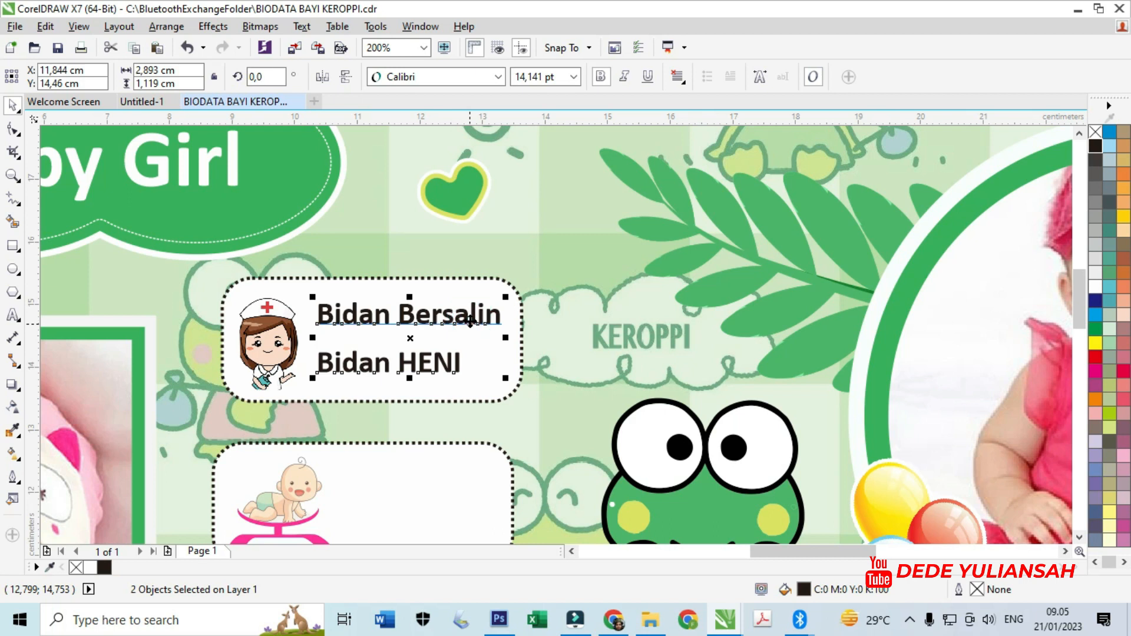
pyautogui.scroll(-1, 455, 328)
pyautogui.click(469, 344)
# Fit the nurse box text by resizing "Bidan Bersalin" to about 17,181 pt and the name line to about 18,203 pt
pyautogui.scroll(2, 416, 331)
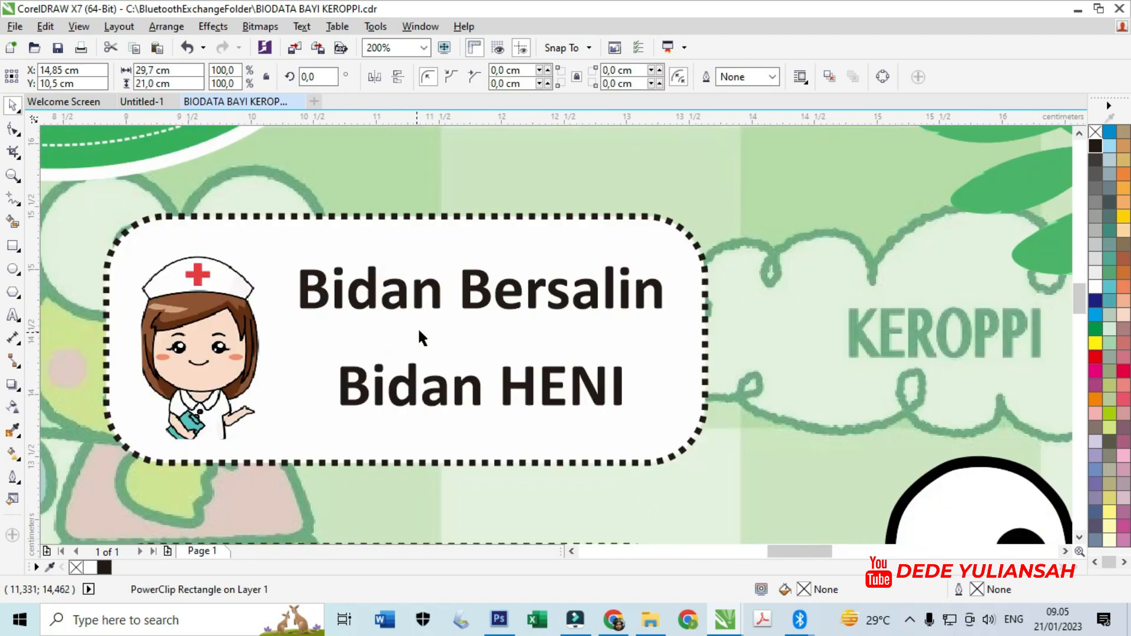
pyautogui.click(484, 304)
pyautogui.moveTo(484, 318); pyautogui.dragTo(481, 324)
pyautogui.moveTo(293, 291); pyautogui.dragTo(270, 291)
pyautogui.click(506, 384)
pyautogui.moveTo(629, 359); pyautogui.dragTo(664, 340)
pyautogui.scroll(-2, 496, 318)
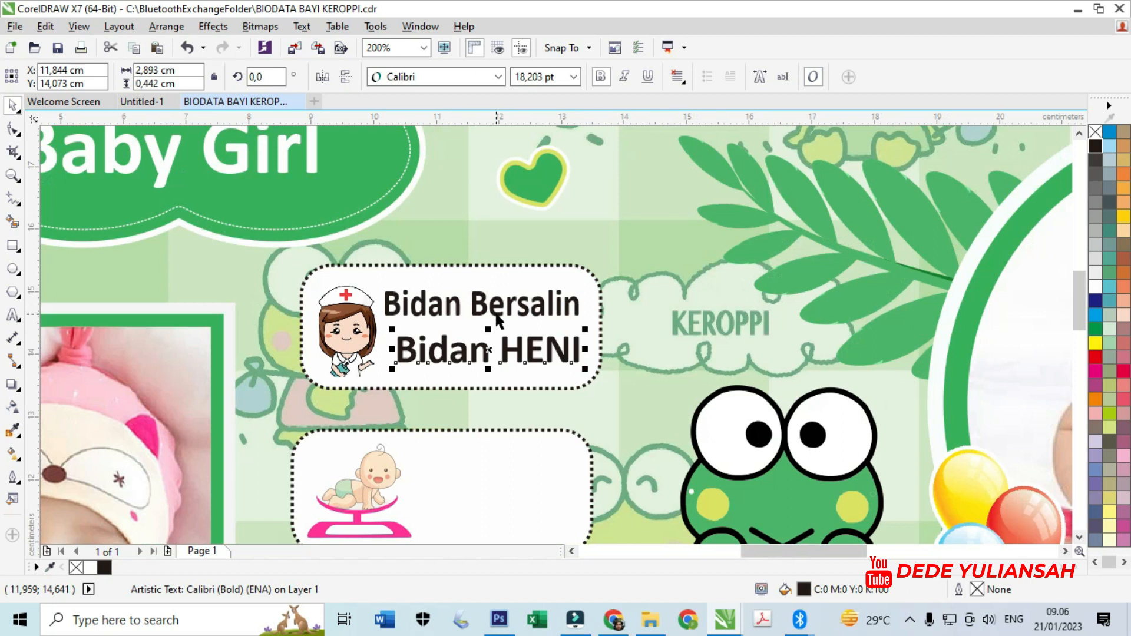
# Copy both text lines from the nurse box into the box with the baby on the scale
pyautogui.keyDown('shift'); pyautogui.click(496, 320); pyautogui.keyUp('shift')
pyautogui.scroll(-2, 494, 320)
pyautogui.moveTo(497, 315); pyautogui.dragTo(492, 402)
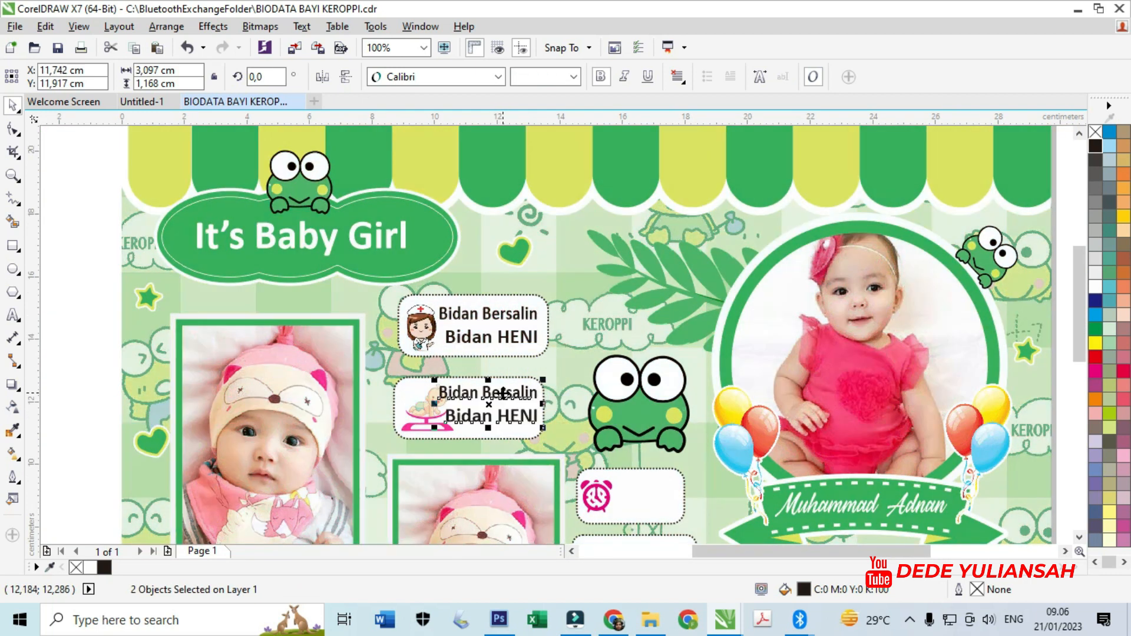
pyautogui.scroll(4, 480, 403)
pyautogui.click(342, 262)
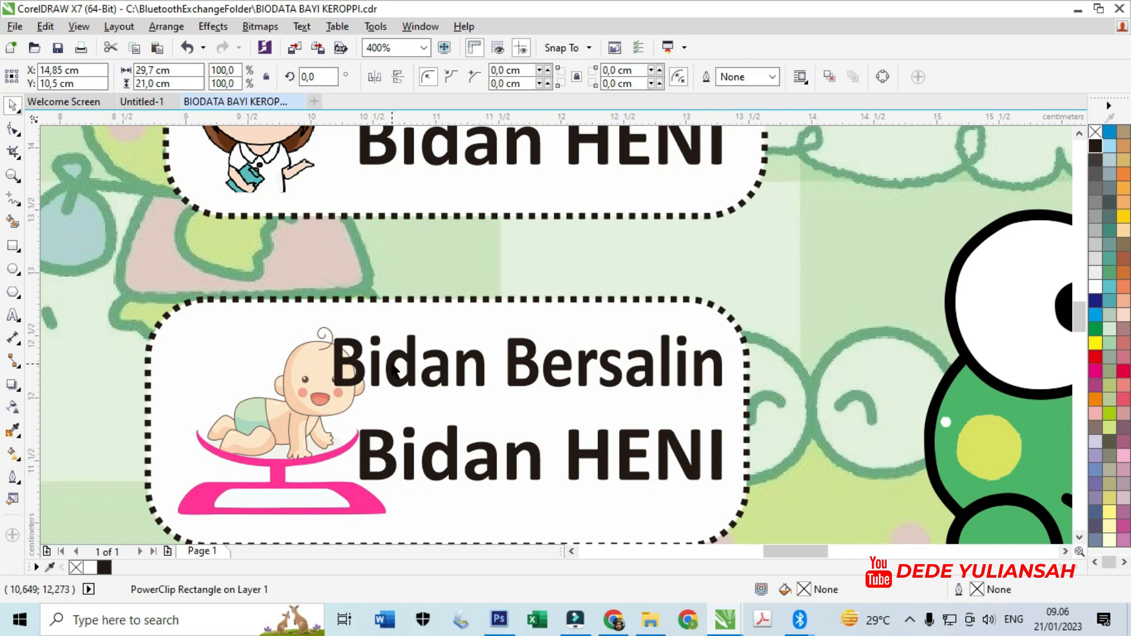
# Replace the upper text line in the baby scale box with "3.100"
pyautogui.doubleClick(400, 353)
pyautogui.hotkey('ctrl', 'a')
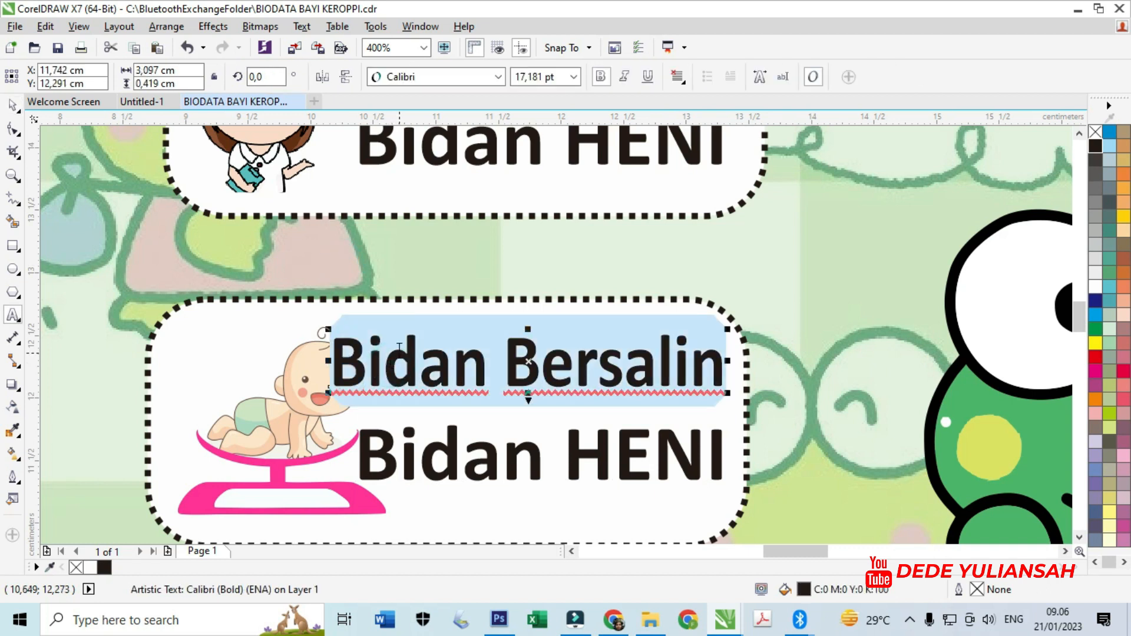
pyautogui.write('3.')
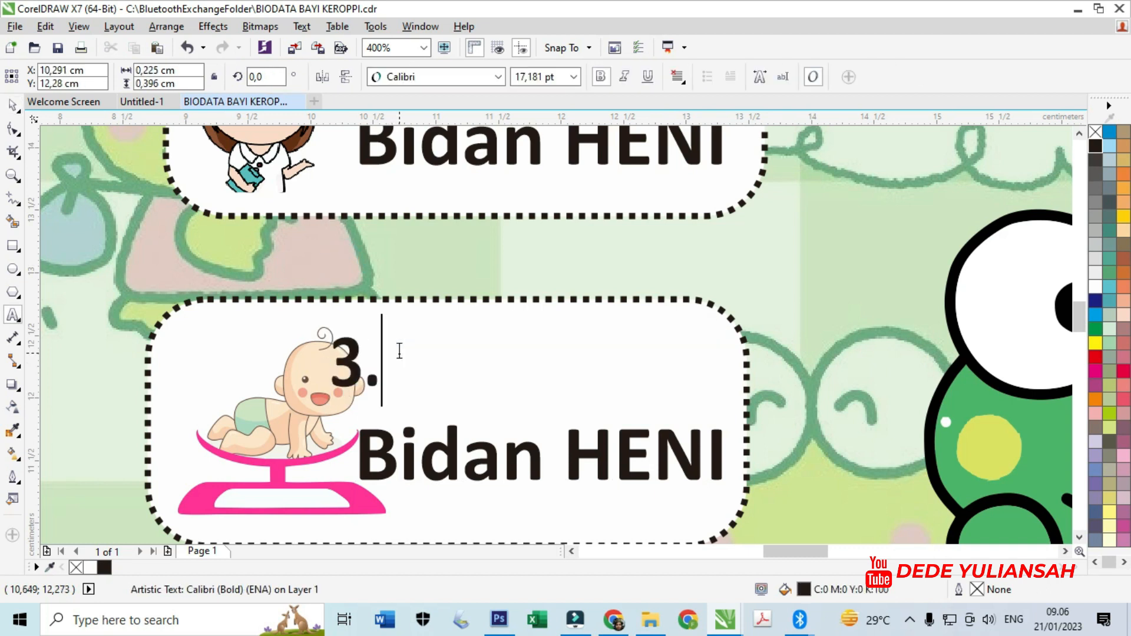
pyautogui.write('100')
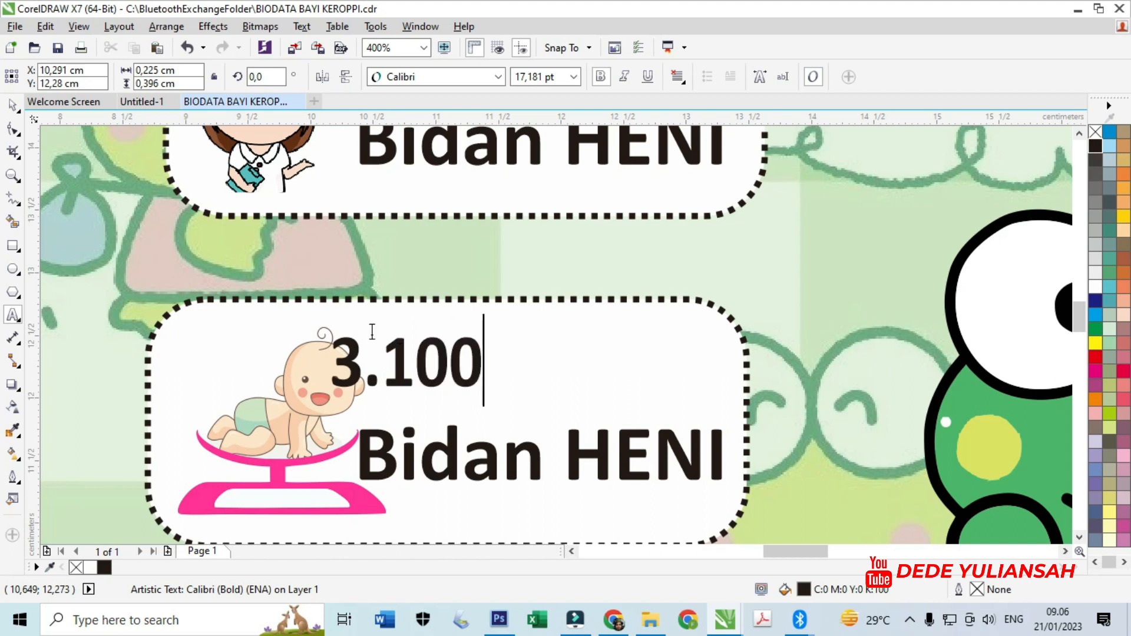
# Enlarge "3.100" and place it beside the baby illustration, above the copied name line
pyautogui.click(12, 104)
pyautogui.moveTo(477, 357); pyautogui.dragTo(651, 323)
pyautogui.moveTo(650, 368); pyautogui.dragTo(676, 368)
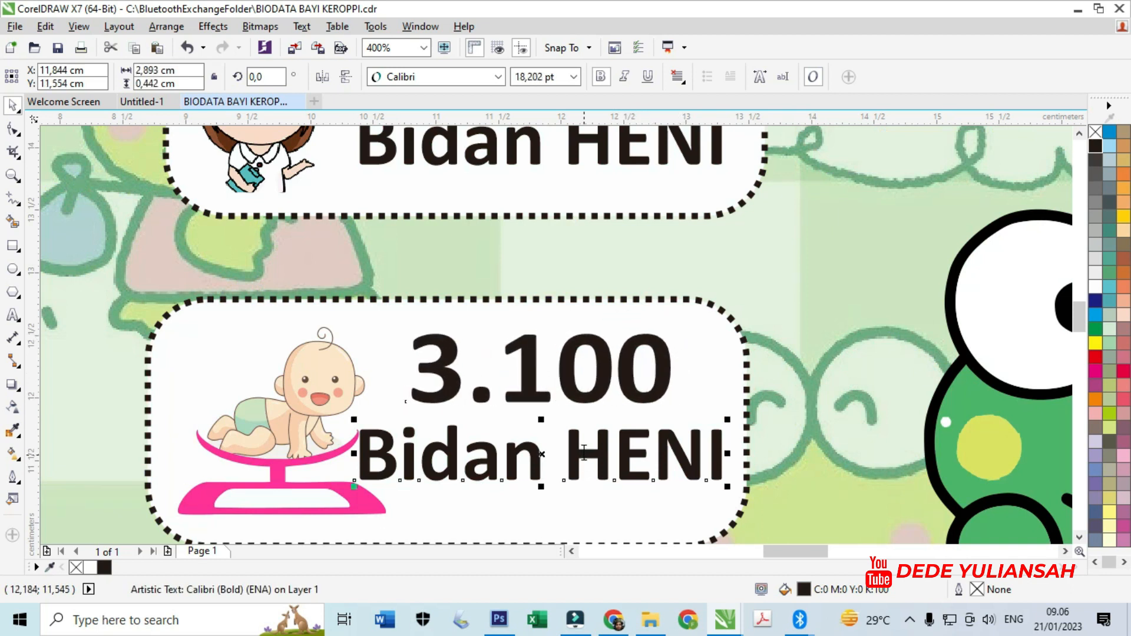
# Replace the copied name line in the baby scale box with "gr" and place it below "3.100"
pyautogui.doubleClick(580, 456)
pyautogui.write('GR')
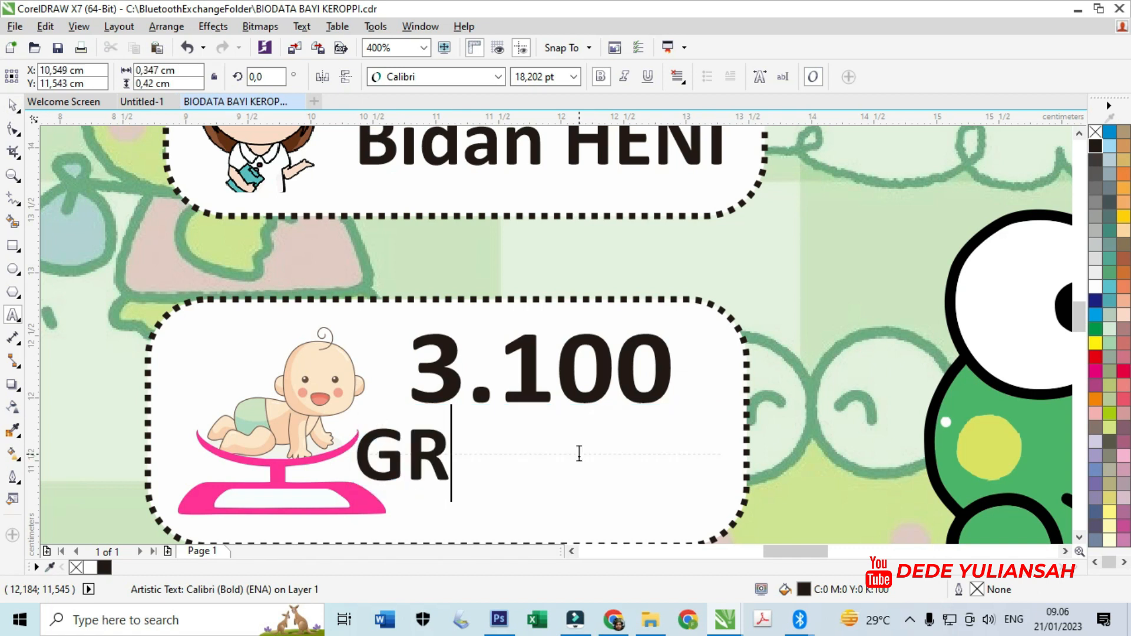
pyautogui.press('BackSpace')
pyautogui.press('BackSpace')
pyautogui.write('gr')
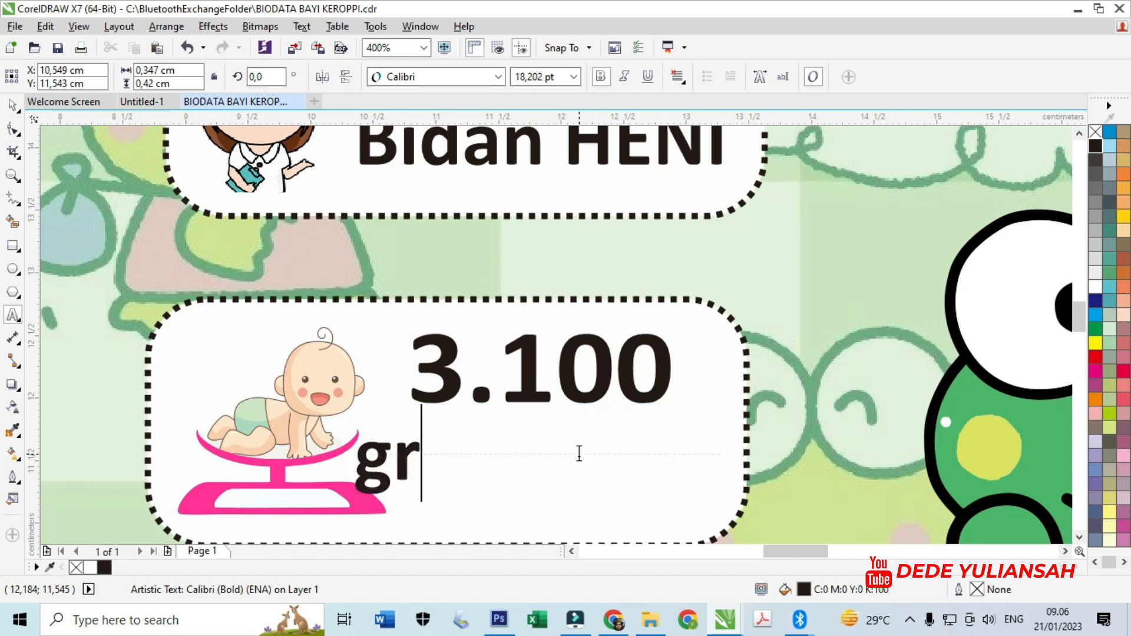
pyautogui.click(12, 105)
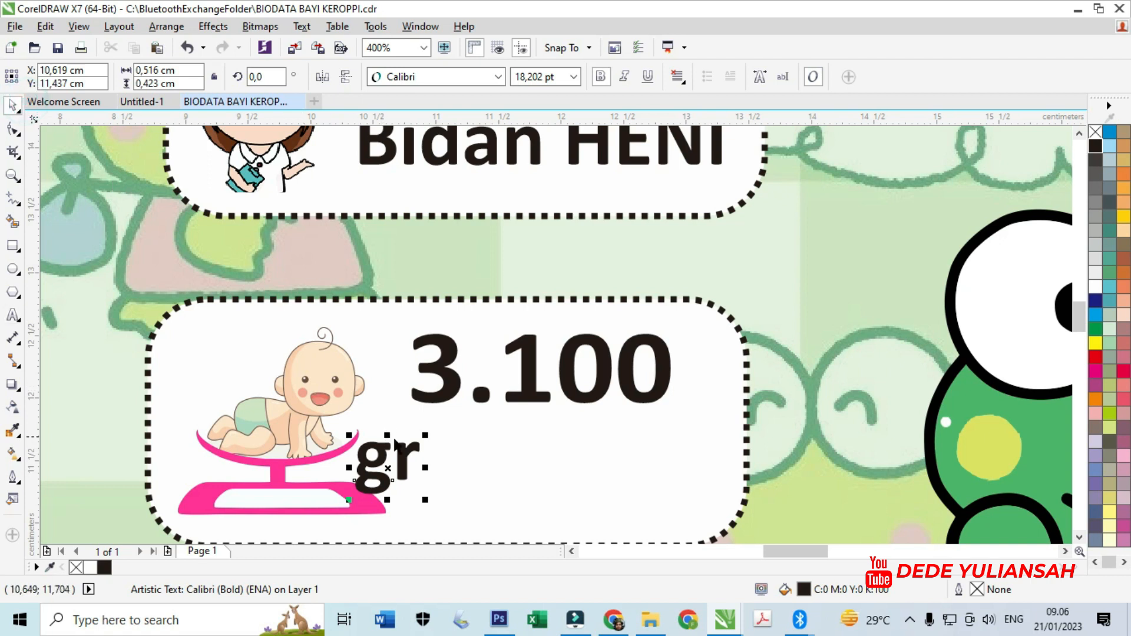
pyautogui.moveTo(406, 449); pyautogui.dragTo(576, 449)
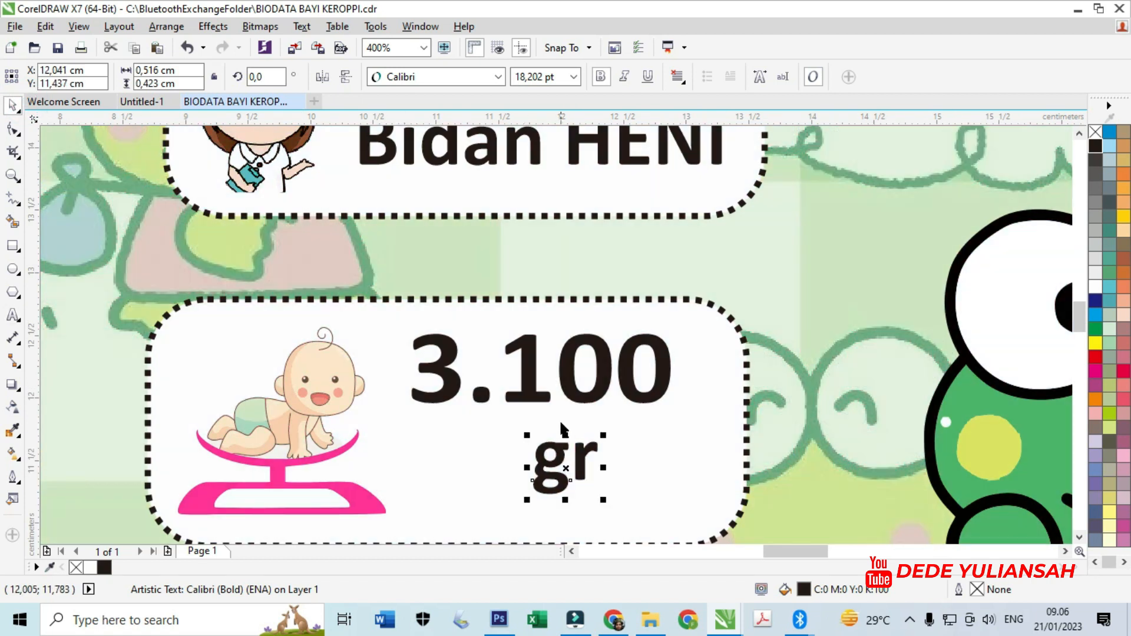
pyautogui.scroll(-3, 560, 422)
pyautogui.scroll(-3, 521, 395)
pyautogui.scroll(3, 515, 396)
pyautogui.scroll(-1, 506, 387)
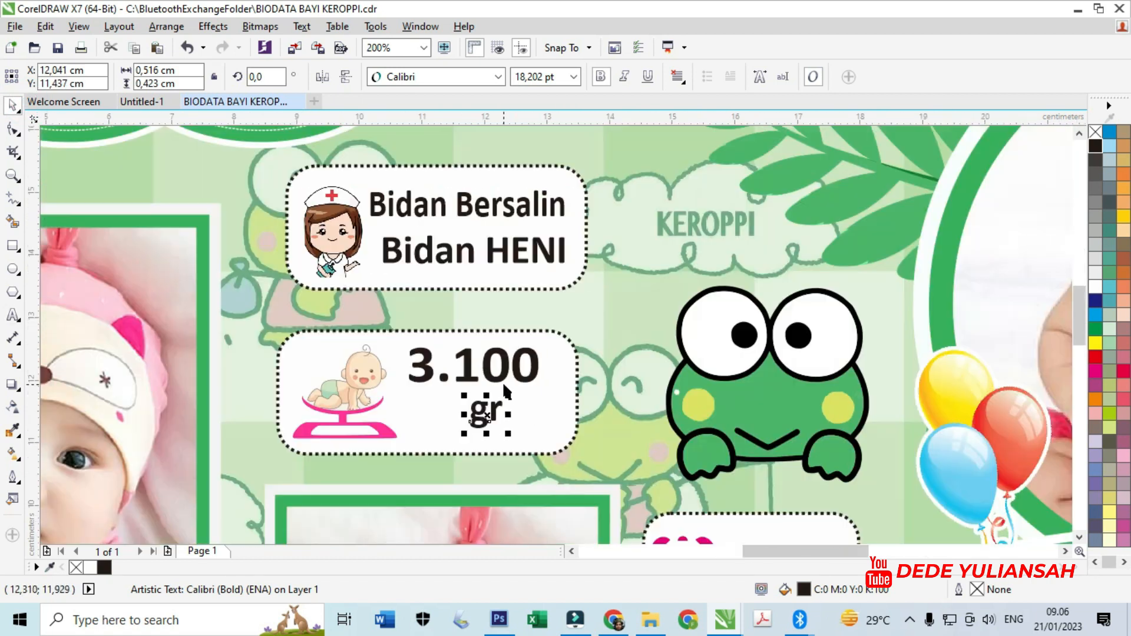
# Copy "gr" into the alarm clock box and replace the copy's text with "06.30"
pyautogui.scroll(-2, 468, 374)
pyautogui.moveTo(478, 394); pyautogui.dragTo(604, 454)
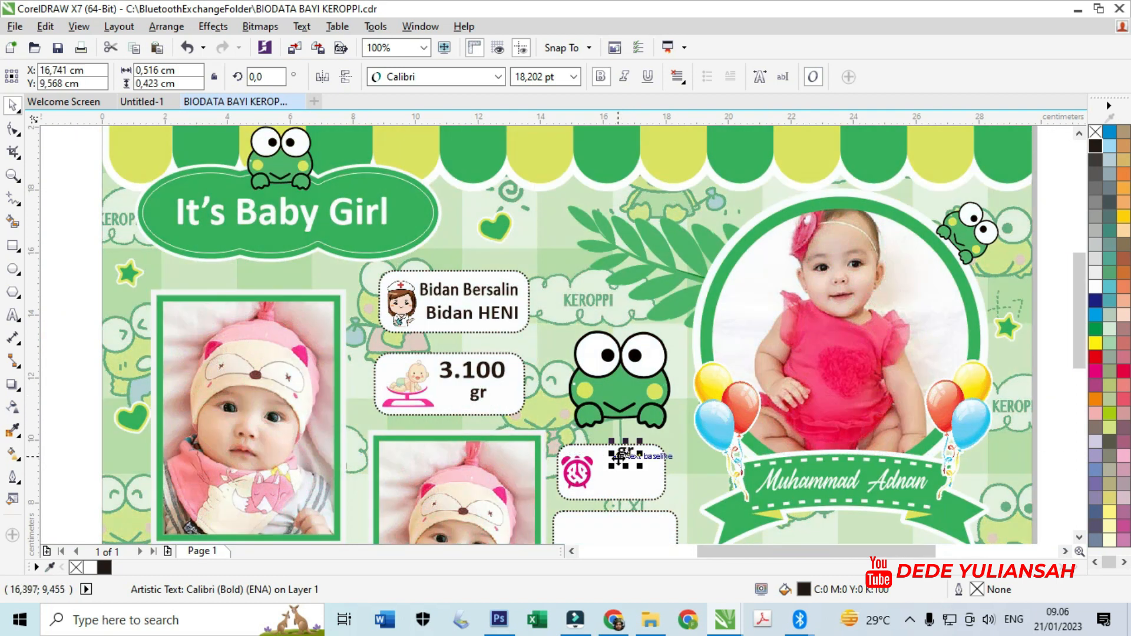
pyautogui.scroll(4, 619, 463)
pyautogui.moveTo(644, 422); pyautogui.dragTo(608, 453)
pyautogui.doubleClick(607, 452)
pyautogui.doubleClick(608, 452)
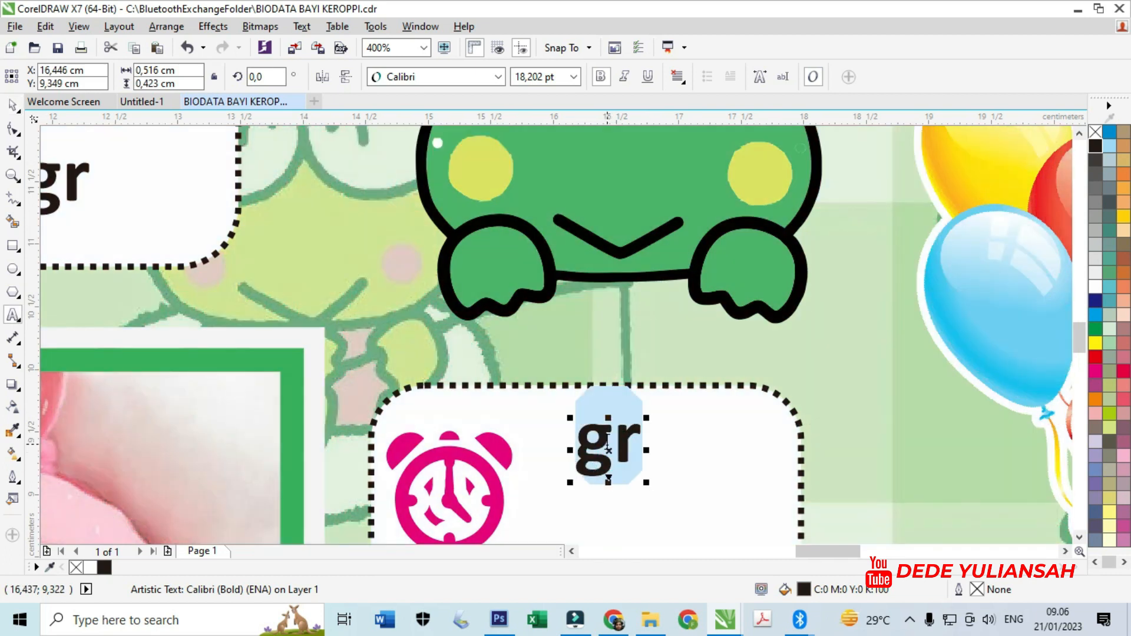
pyautogui.write('06.3')
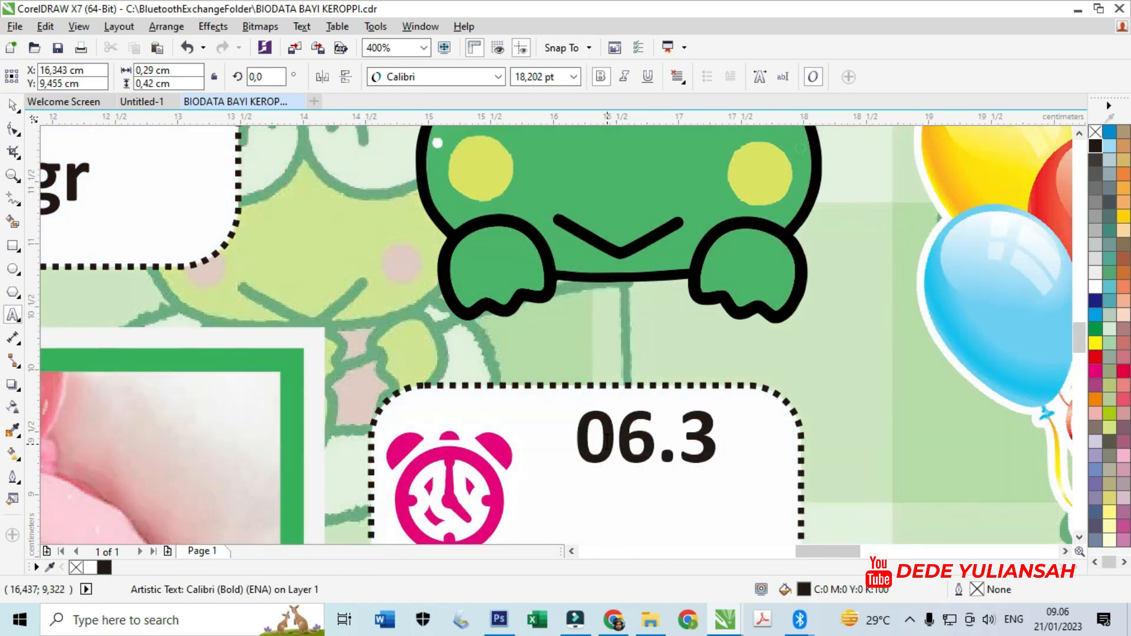
pyautogui.write('0')
pyautogui.click(13, 106)
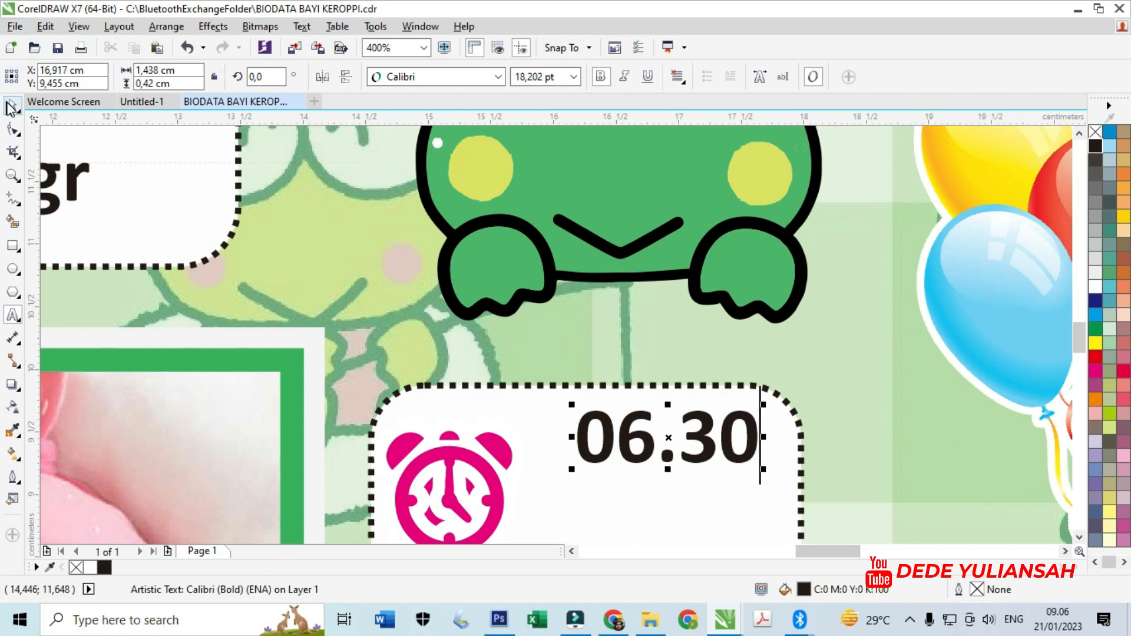
# Enlarge "06.30" in the alarm clock box to about 21,618 pt
pyautogui.scroll(-2, 671, 309)
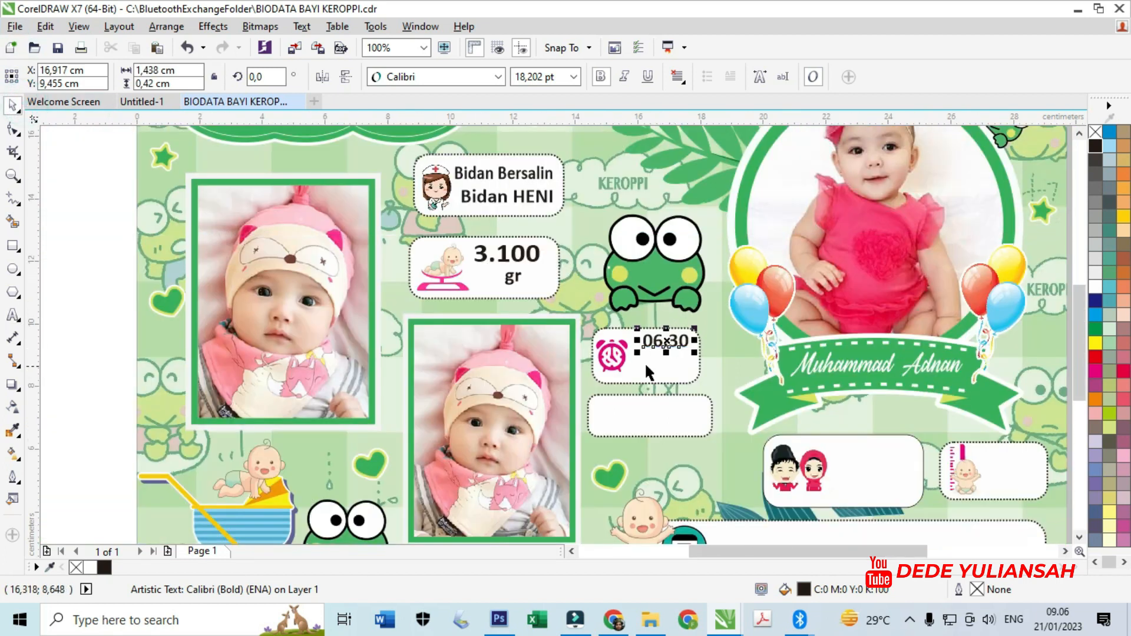
pyautogui.scroll(2, 644, 331)
pyautogui.moveTo(635, 348); pyautogui.dragTo(597, 376)
pyautogui.scroll(1, 689, 321)
# Duplicate "06.30" below itself, replace the copy's text with "wib" and align both lines on their vertical centres
pyautogui.moveTo(683, 321); pyautogui.dragTo(673, 426)
pyautogui.scroll(-1, 679, 337)
pyautogui.rightClick(672, 426)
pyautogui.doubleClick(672, 425)
pyautogui.hotkey('ctrl', 'a')
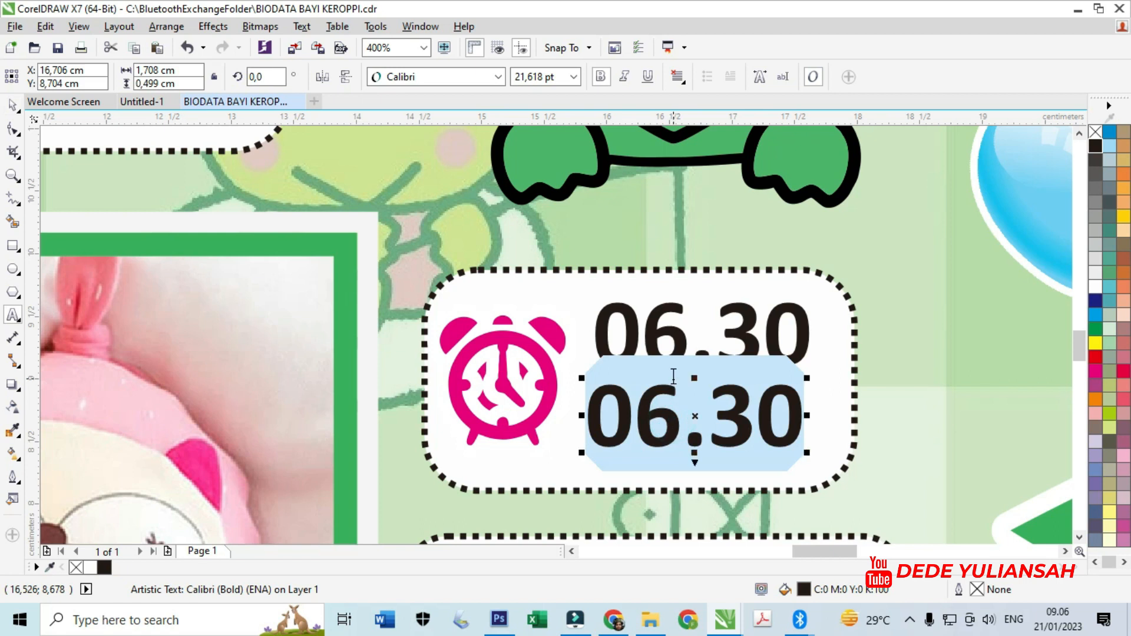
pyautogui.write('wib')
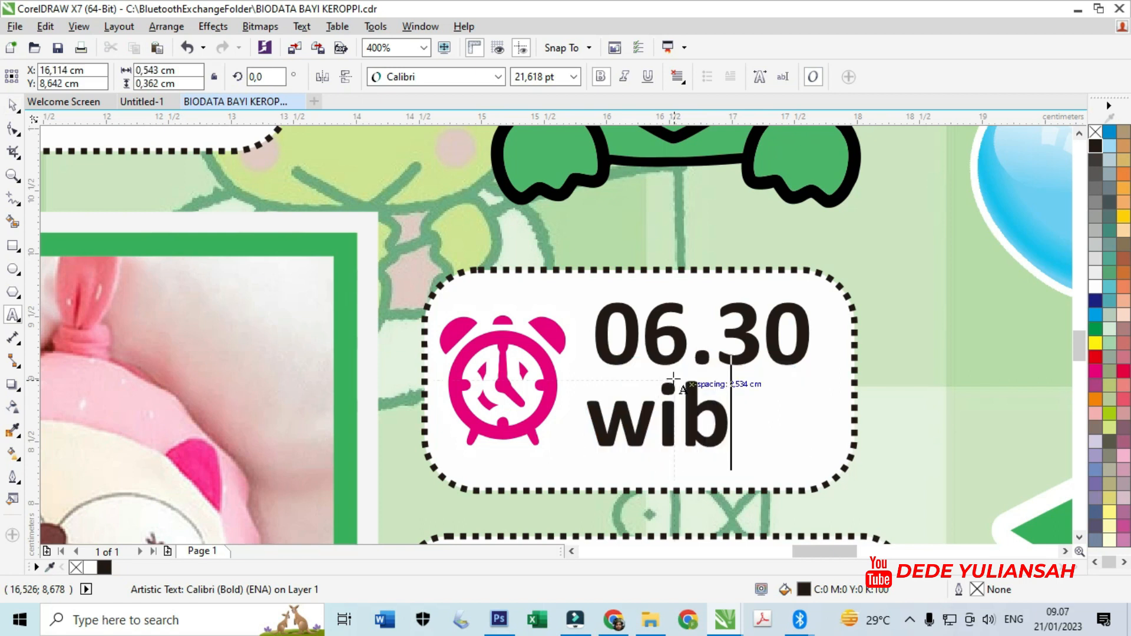
pyautogui.click(11, 104)
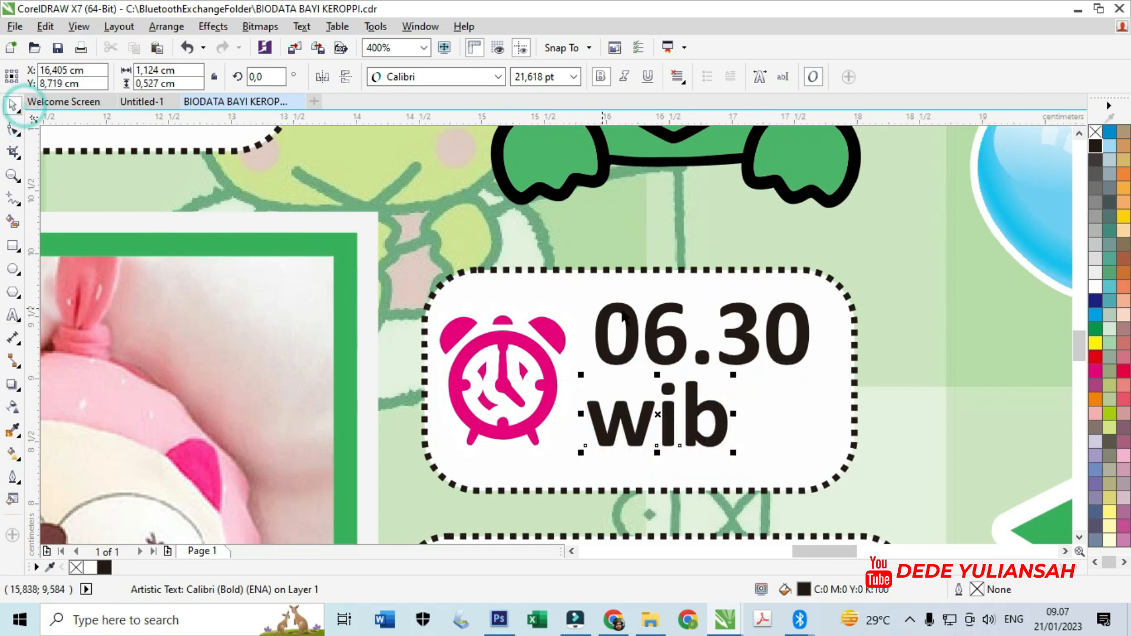
pyautogui.keyDown('shift'); pyautogui.click(652, 337); pyautogui.keyUp('shift')
pyautogui.press('c')
# Copy both time lines into the empty box below the alarm clock box and replace the copied time with "Tempat"
pyautogui.scroll(-1, 628, 352)
pyautogui.moveTo(627, 354); pyautogui.dragTo(586, 494)
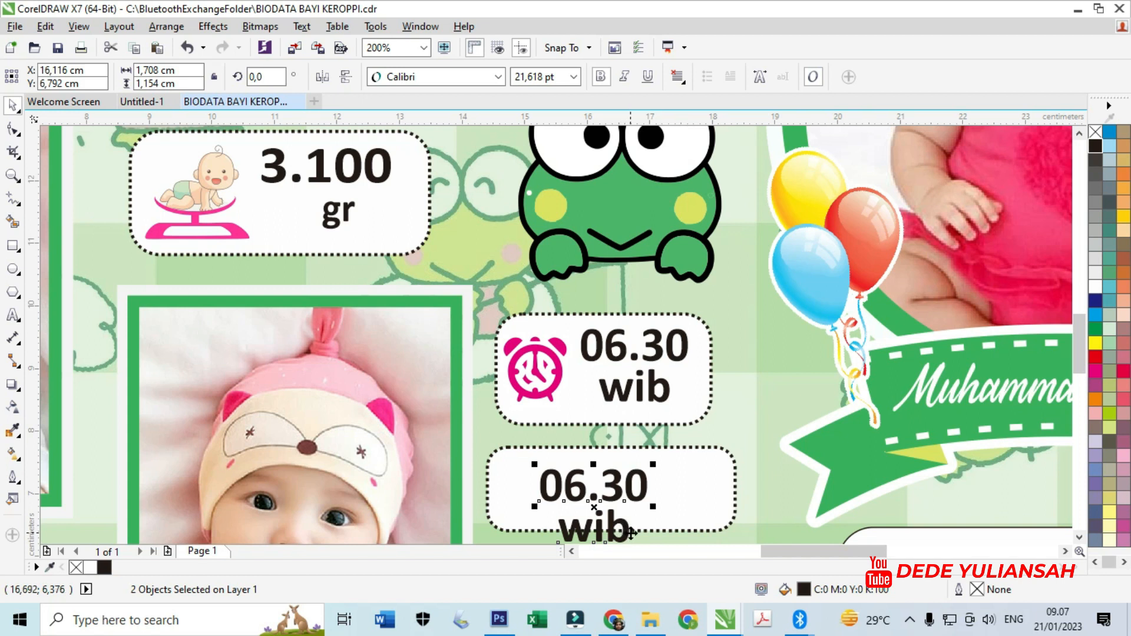
pyautogui.scroll(-1, 550, 381)
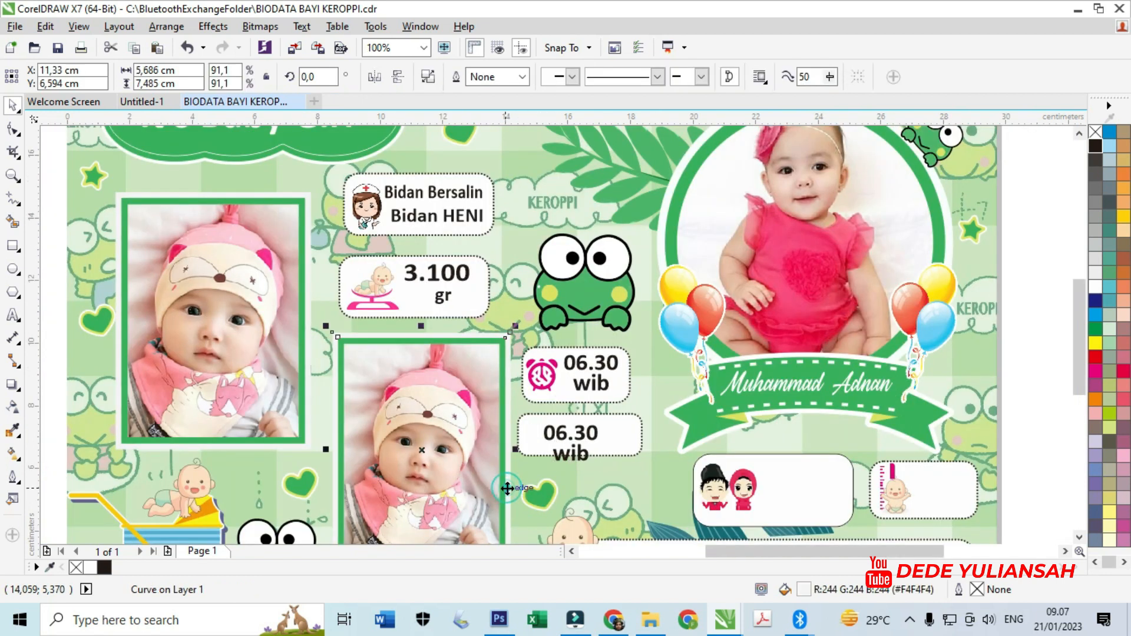
pyautogui.click(570, 454)
pyautogui.scroll(1, 570, 454)
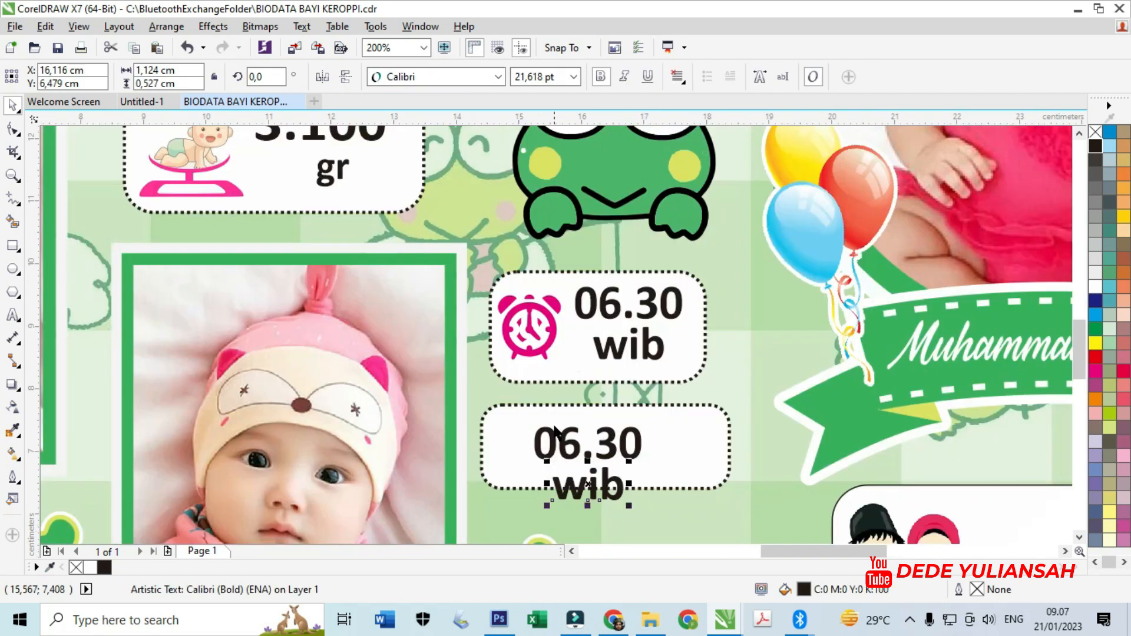
pyautogui.click(587, 464)
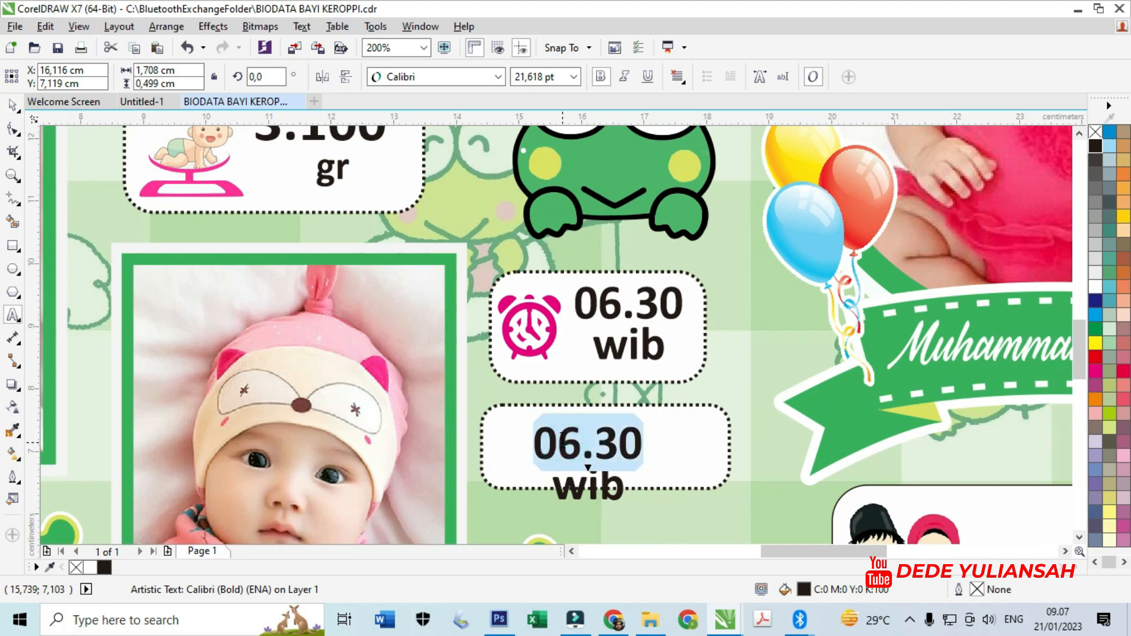
pyautogui.write('Tempat')
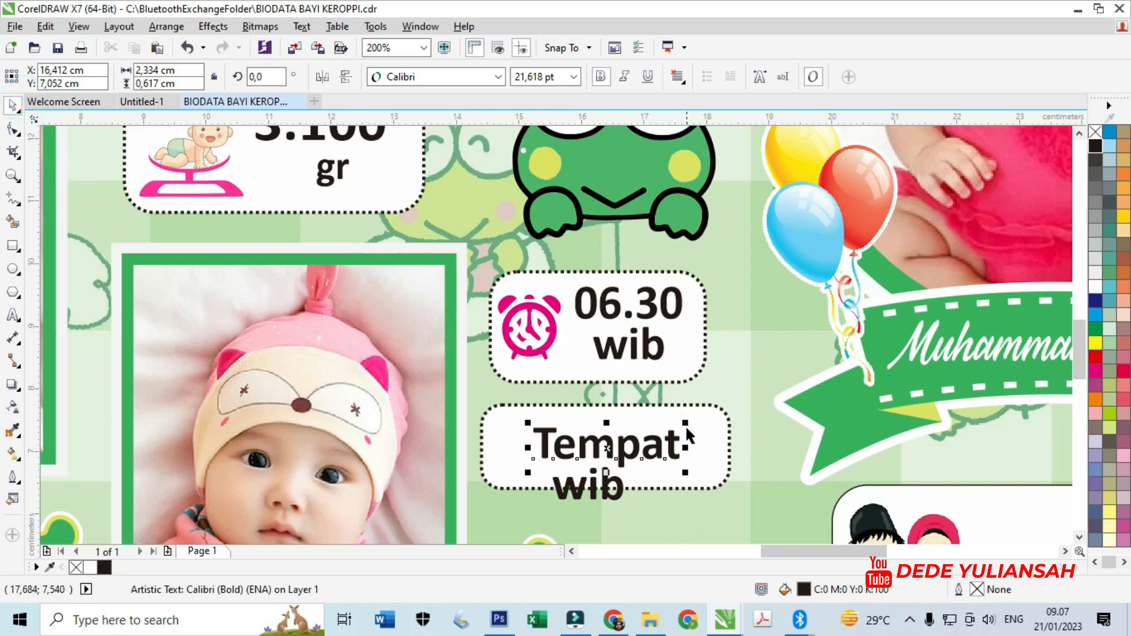
# Shrink "Tempat" to about 16,938 pt and move the copied "wib" up inside the box
pyautogui.scroll(1, 684, 425)
pyautogui.moveTo(678, 498); pyautogui.dragTo(567, 430)
pyautogui.moveTo(546, 514); pyautogui.dragTo(540, 479)
# Replace the copied "wib" with "BOGOR", shrink it to about 17,465 pt and centre it under "Tempat"
pyautogui.doubleClick(539, 470)
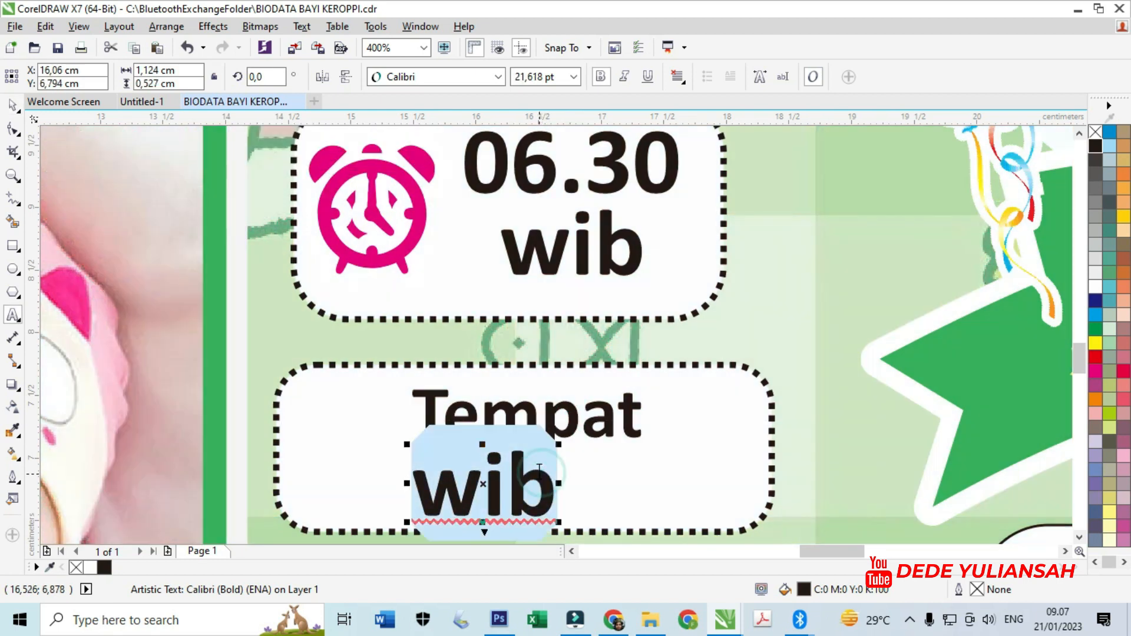
pyautogui.write('BOGOR')
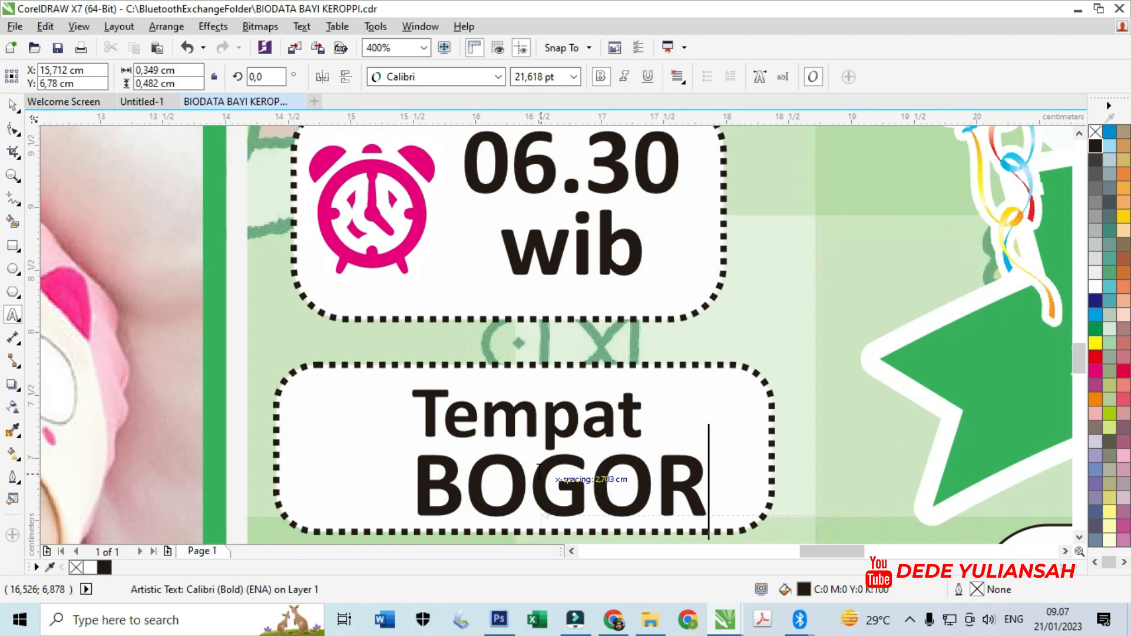
pyautogui.click(12, 107)
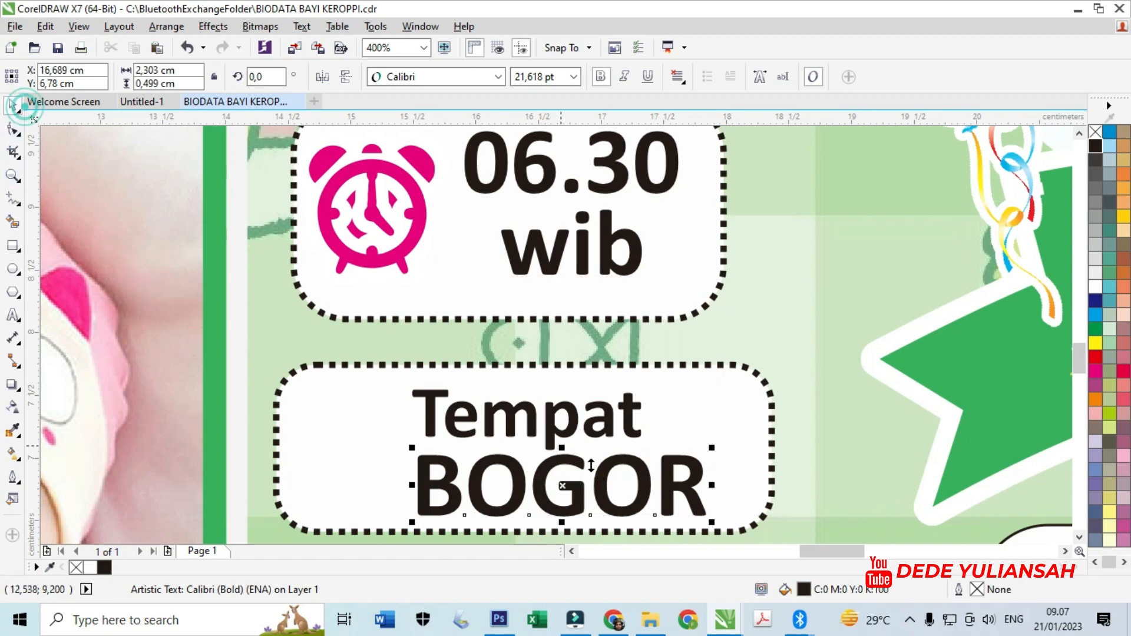
pyautogui.moveTo(707, 520); pyautogui.dragTo(686, 517)
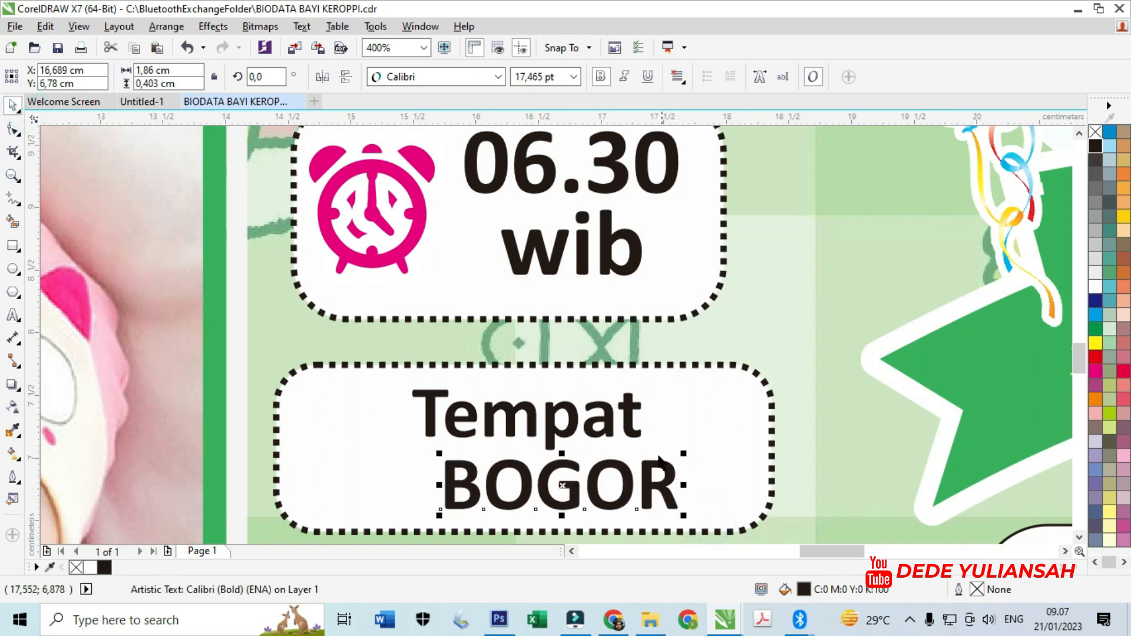
pyautogui.keyDown('shift'); pyautogui.click(625, 419); pyautogui.keyUp('shift')
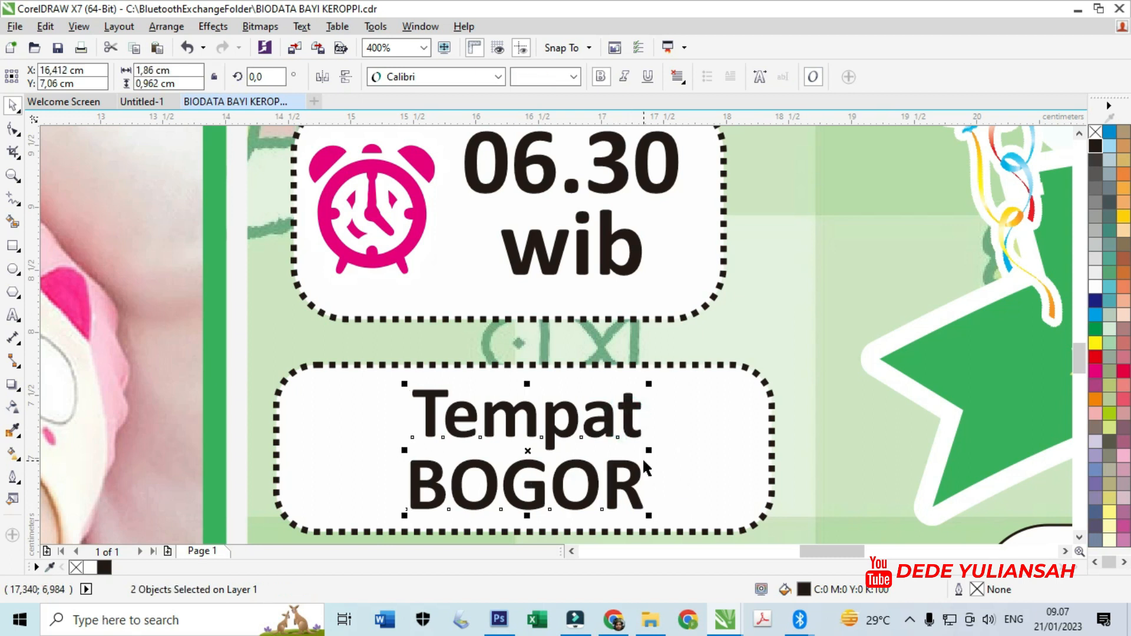
# Copy the "Tempat" and "BOGOR" lines into the parents' box and delete the copied "BOGOR" line
pyautogui.scroll(-2, 624, 448)
pyautogui.scroll(-1, 506, 390)
pyautogui.moveTo(551, 422); pyautogui.dragTo(769, 468)
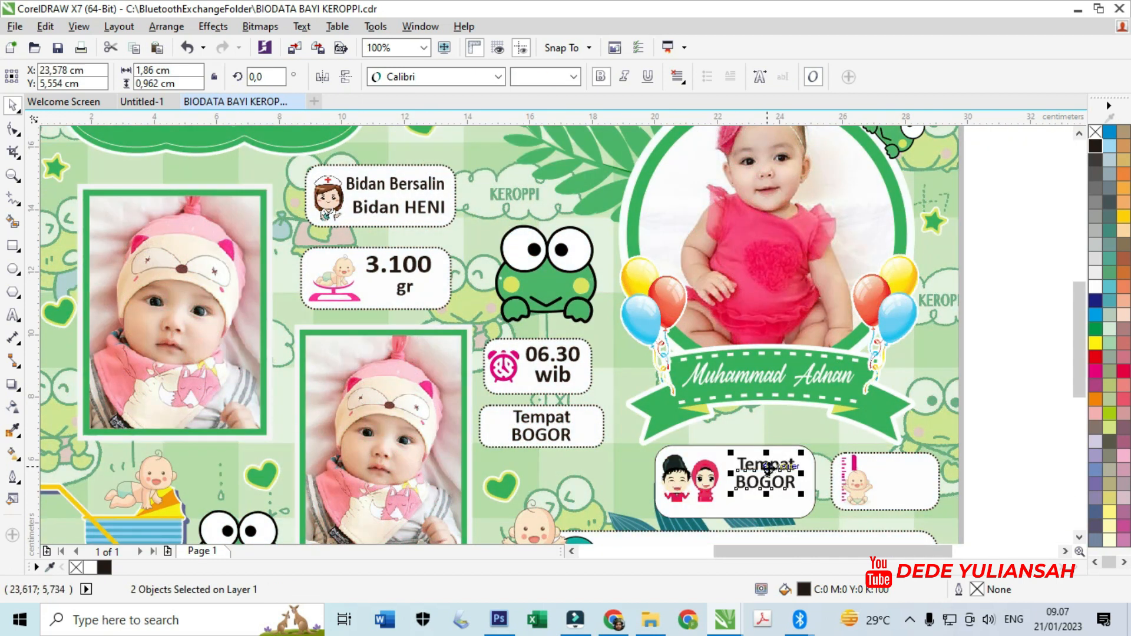
pyautogui.scroll(2, 766, 469)
pyautogui.scroll(-1, 777, 453)
pyautogui.click(728, 510)
pyautogui.click(727, 508)
pyautogui.moveTo(680, 464); pyautogui.dragTo(682, 474)
pyautogui.press('Delete')
# Replace the copied "Tempat" with the parents' names on separate lines around "&", and tighten the line spacing
pyautogui.doubleClick(695, 430)
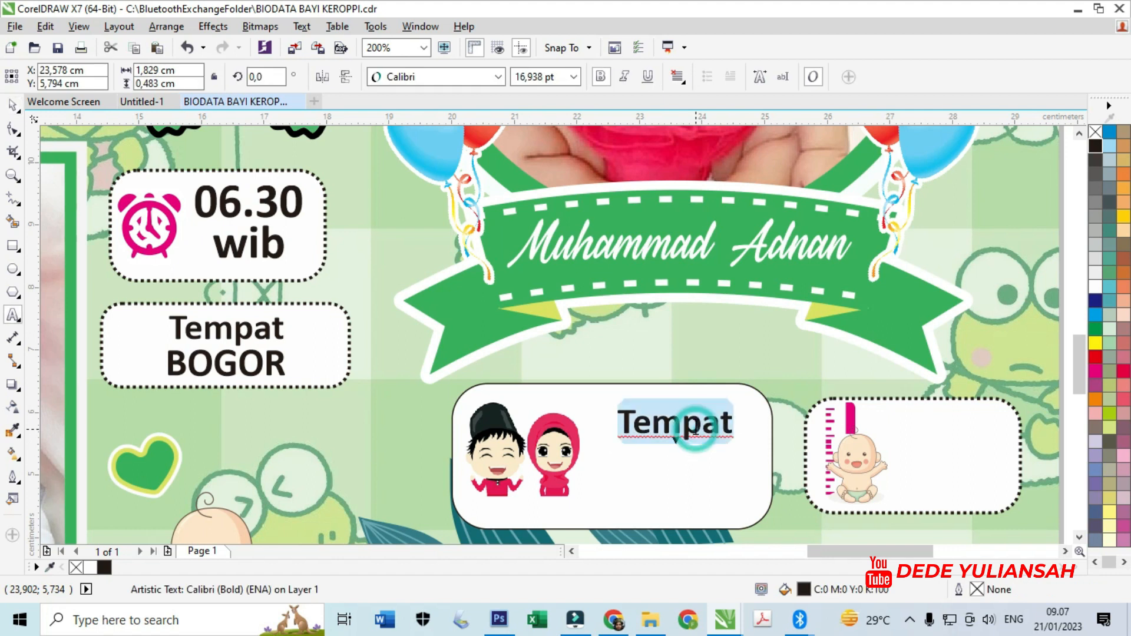
pyautogui.write('he')
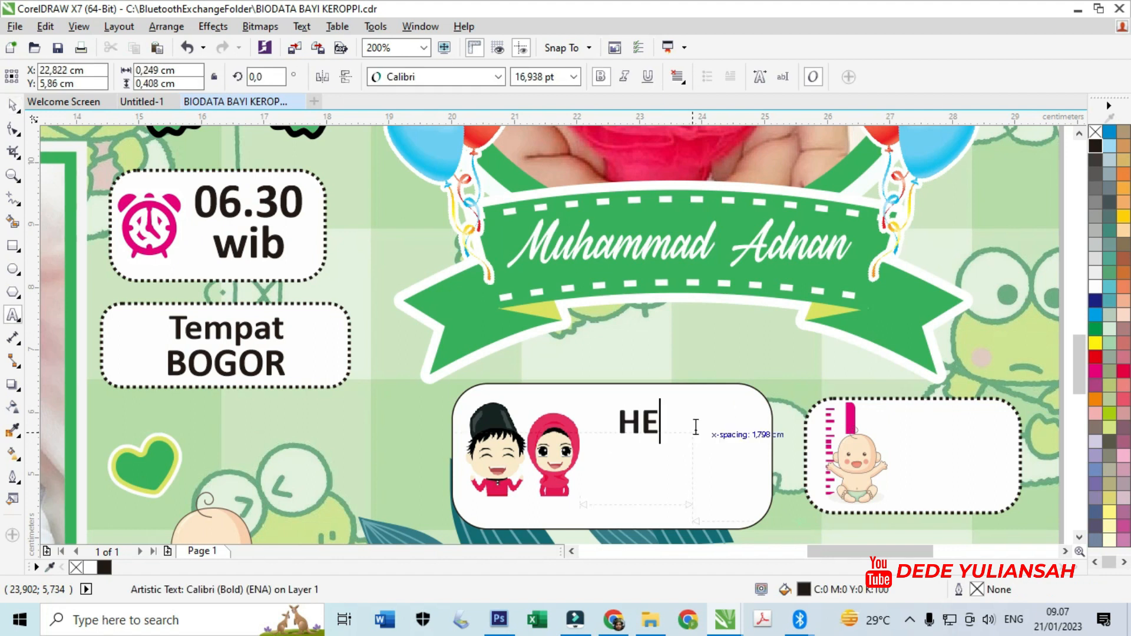
pyautogui.write('NDRA')
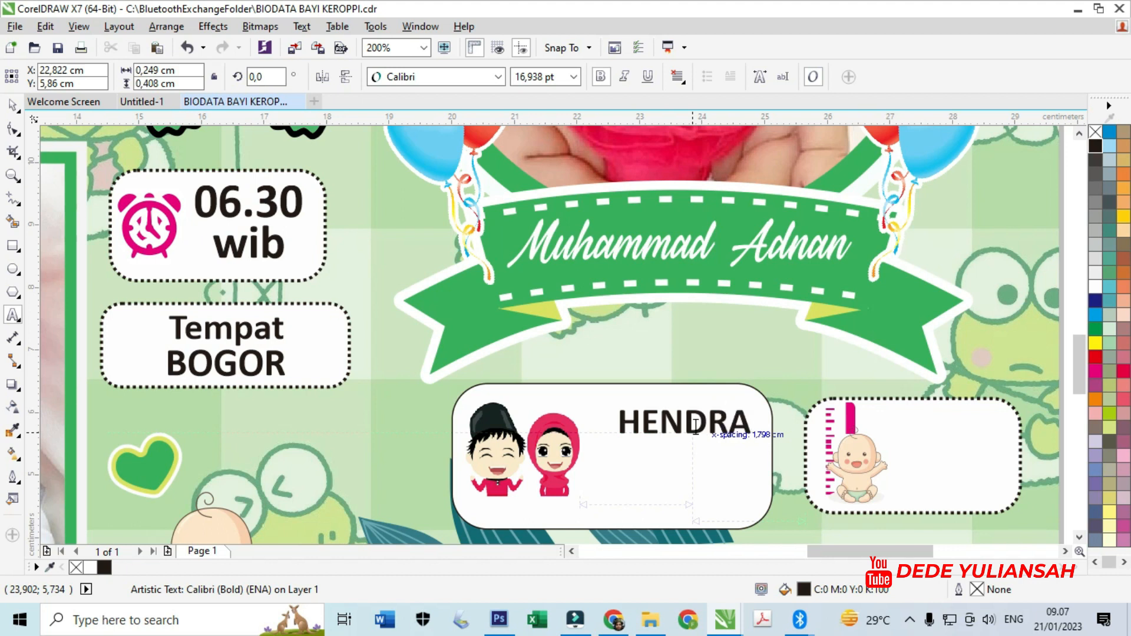
pyautogui.write(' & MAESAROH')
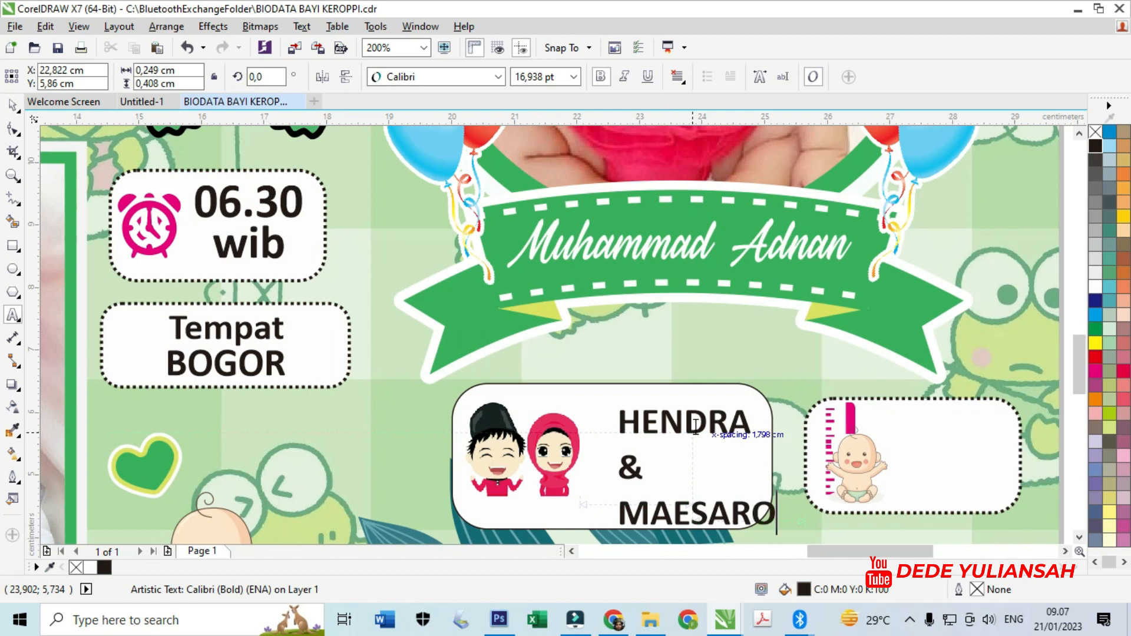
pyautogui.click(16, 133)
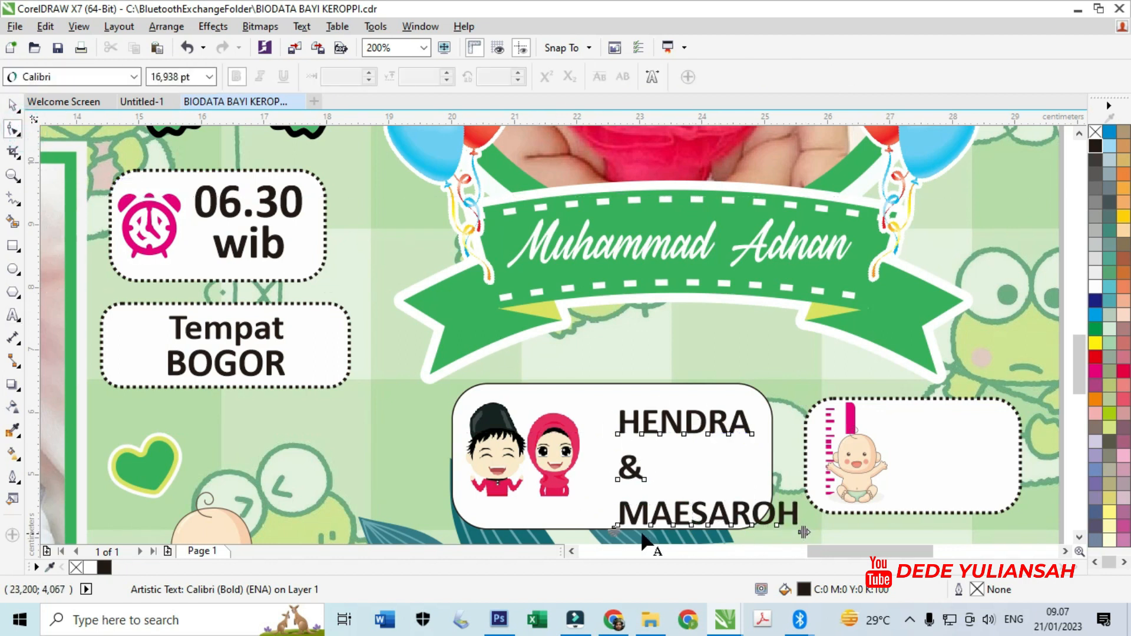
pyautogui.moveTo(615, 530); pyautogui.dragTo(613, 510)
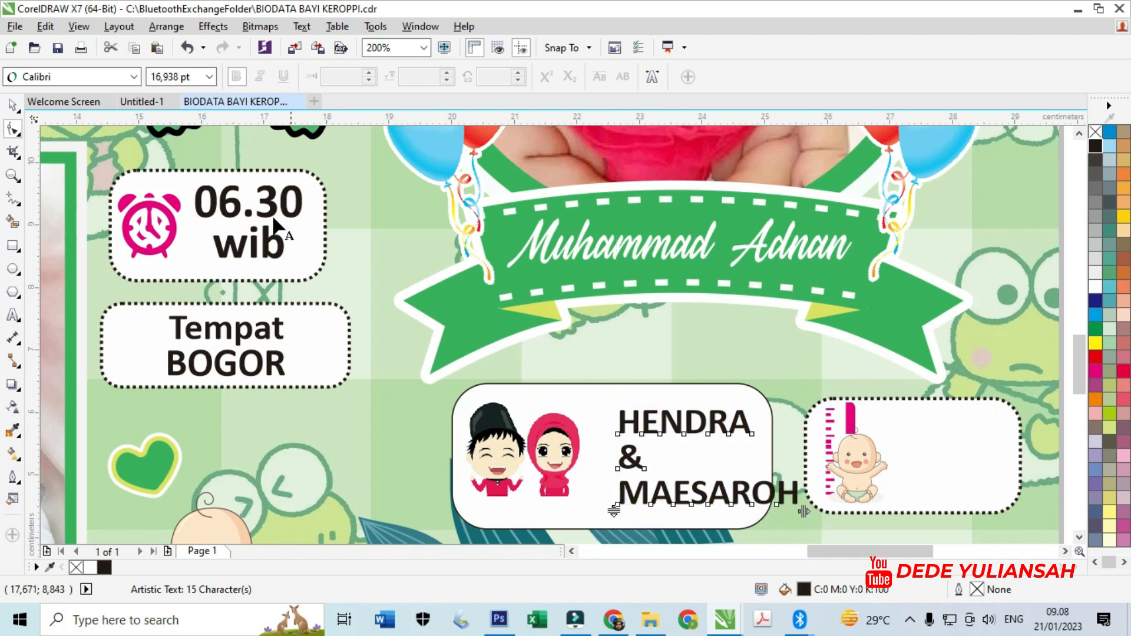
# Centre-align the parents' names text and shrink it to about 15,88 pt to fit the box
pyautogui.click(13, 105)
pyautogui.click(676, 76)
pyautogui.click(712, 127)
pyautogui.moveTo(795, 510); pyautogui.dragTo(785, 504)
# Copy the parents' names text into the box with the baby and ruler, and replace all its text with "48"
pyautogui.moveTo(705, 421); pyautogui.dragTo(977, 429)
pyautogui.doubleClick(960, 428)
pyautogui.write('A')
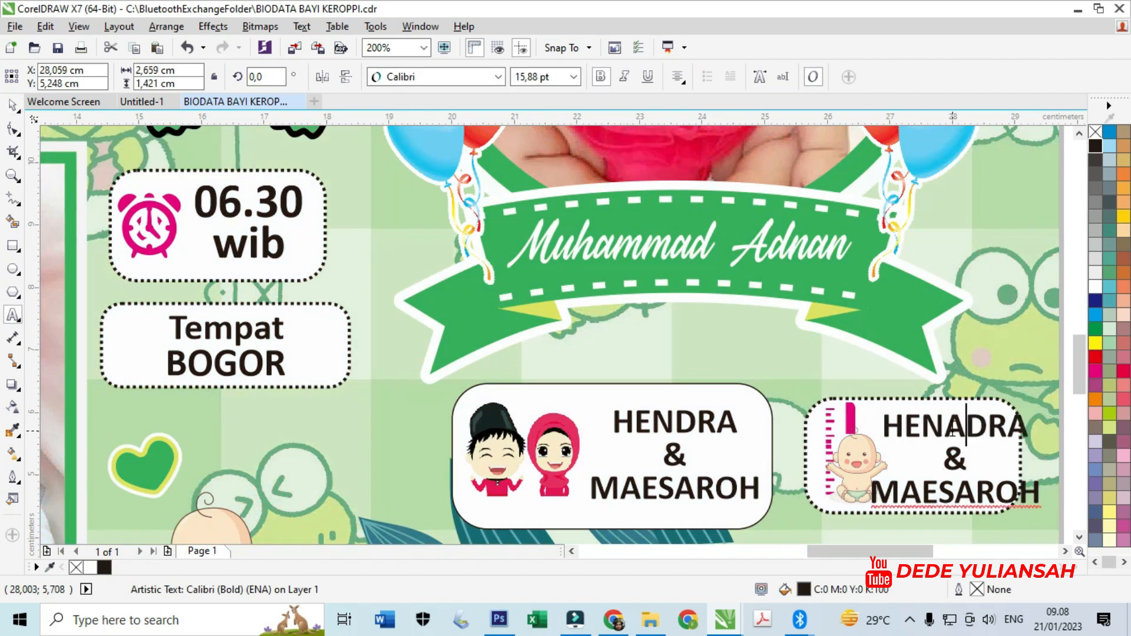
pyautogui.write('48')
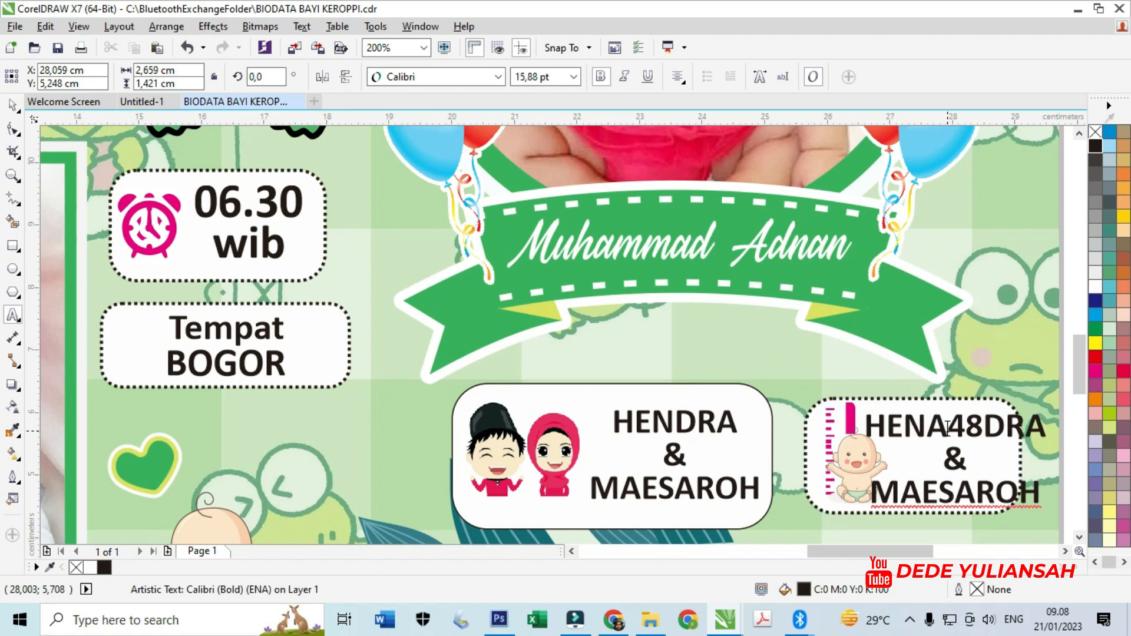
pyautogui.hotkey('ctrl', 'a')
pyautogui.write('48')
pyautogui.click(12, 106)
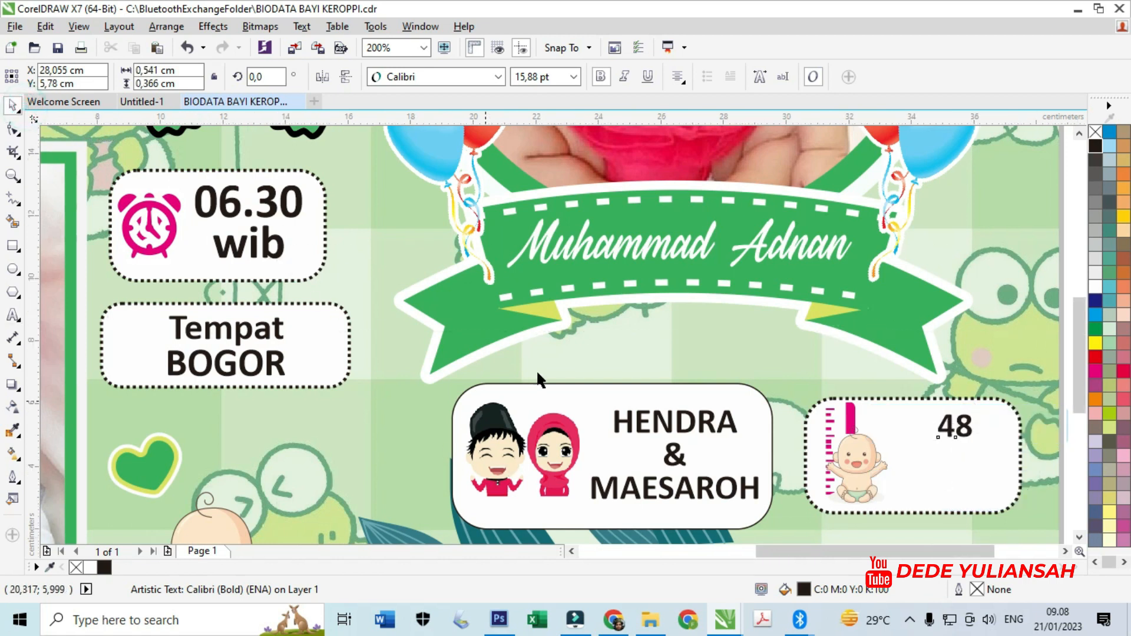
# Enlarge "48" beside the baby and ruler illustration
pyautogui.scroll(-1, 536, 371)
pyautogui.scroll(2, 823, 416)
pyautogui.moveTo(728, 400); pyautogui.dragTo(770, 429)
# Duplicate "48" below itself at about 25,646 pt and replace the copy's text with "CM"
pyautogui.moveTo(728, 371); pyautogui.dragTo(746, 448)
pyautogui.doubleClick(719, 482)
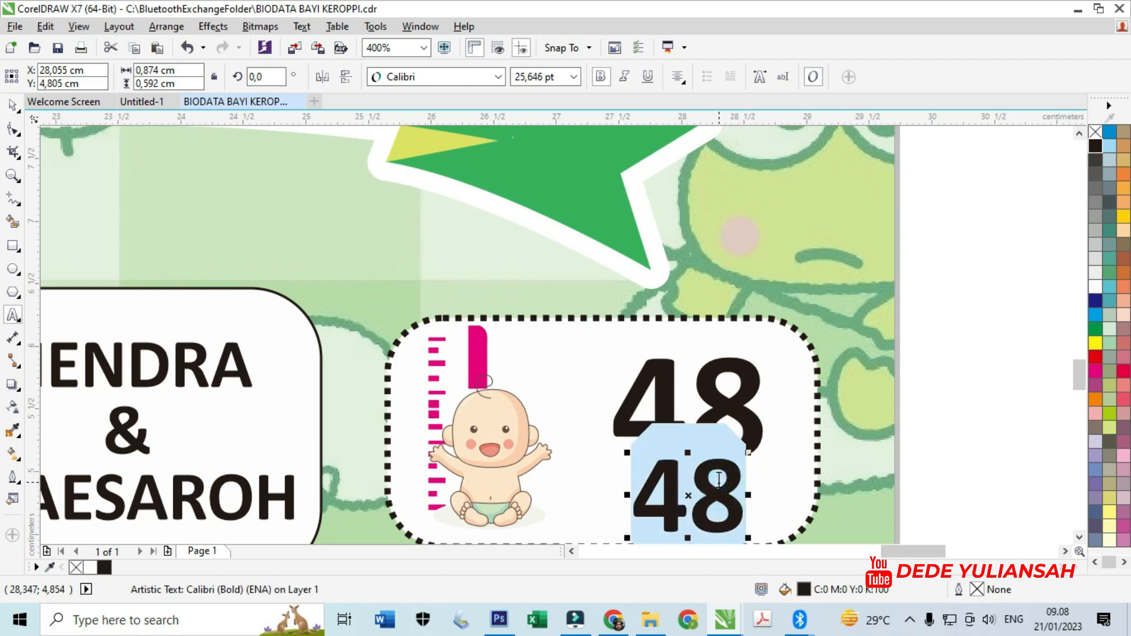
pyautogui.write('CM')
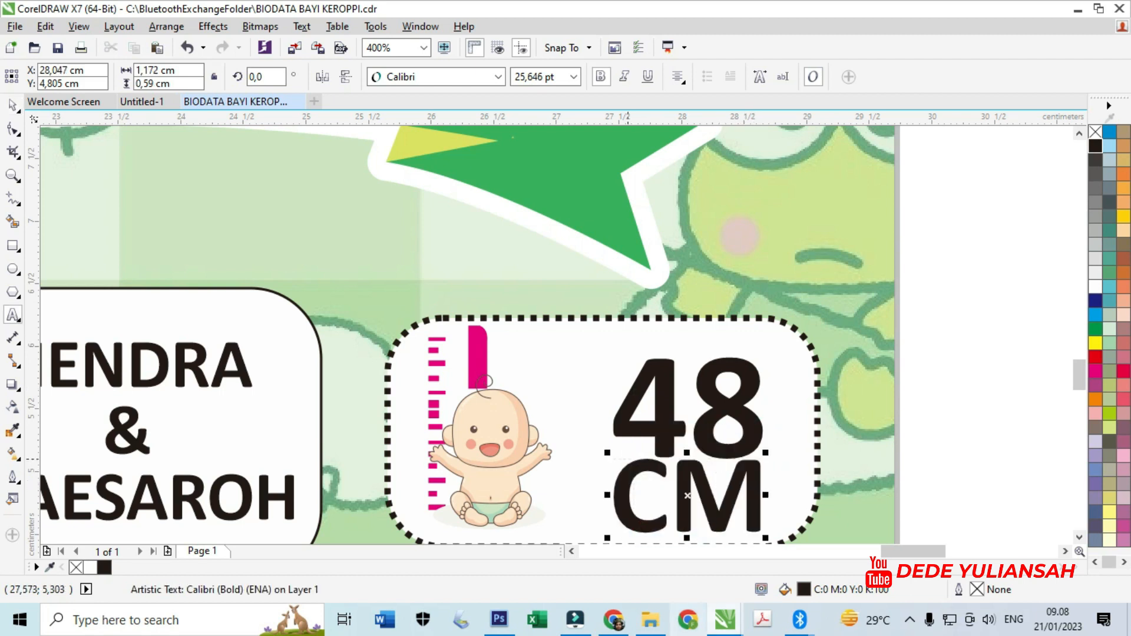
# Move "48" up slightly to leave a wider gap above "CM" in the baby length box
pyautogui.click(13, 105)
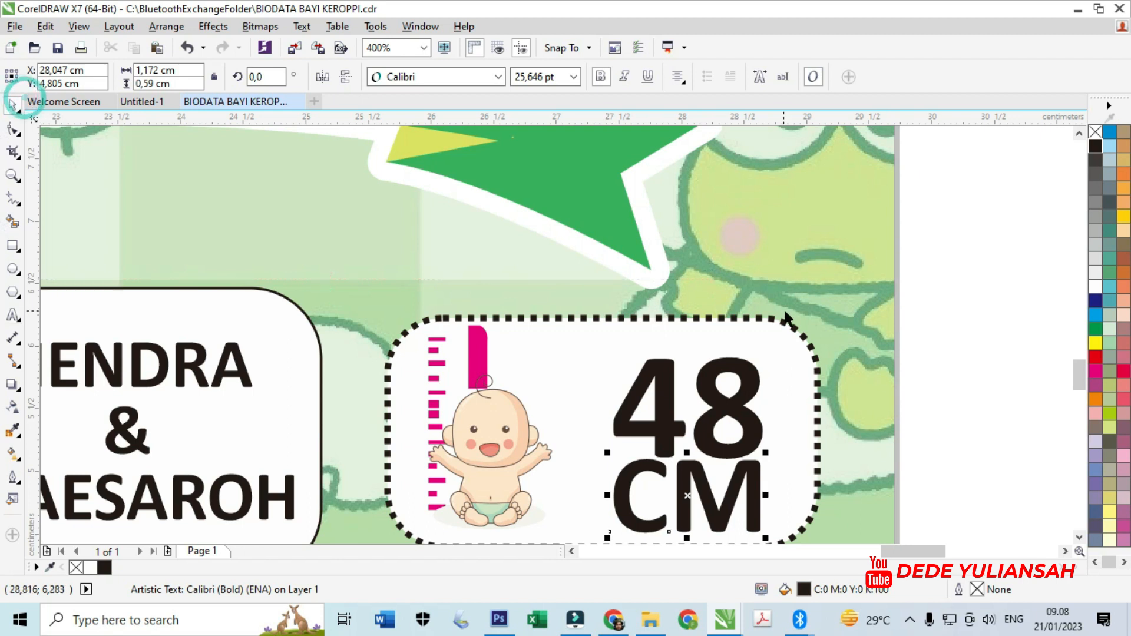
pyautogui.scroll(-1, 785, 316)
pyautogui.scroll(1, 765, 358)
pyautogui.click(784, 372)
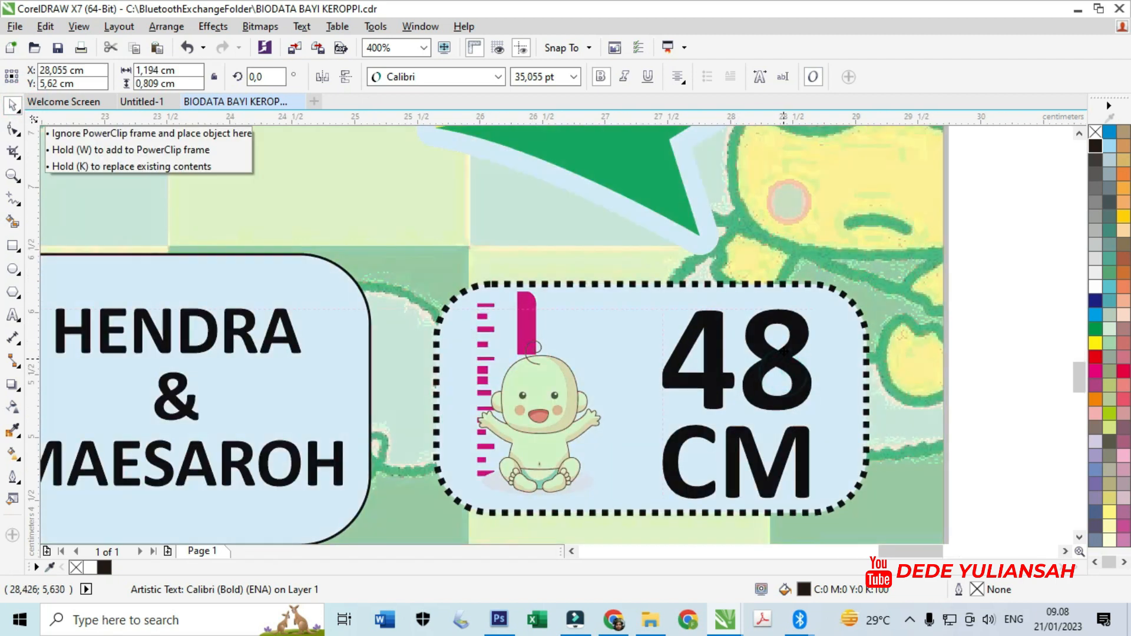
# Copy "CM" into the long empty box below the parents' names and replace its text with the baby's date of birth
pyautogui.scroll(-2, 783, 377)
pyautogui.click(957, 394)
pyautogui.moveTo(780, 376); pyautogui.dragTo(501, 430)
pyautogui.doubleClick(495, 427)
pyautogui.write('0')
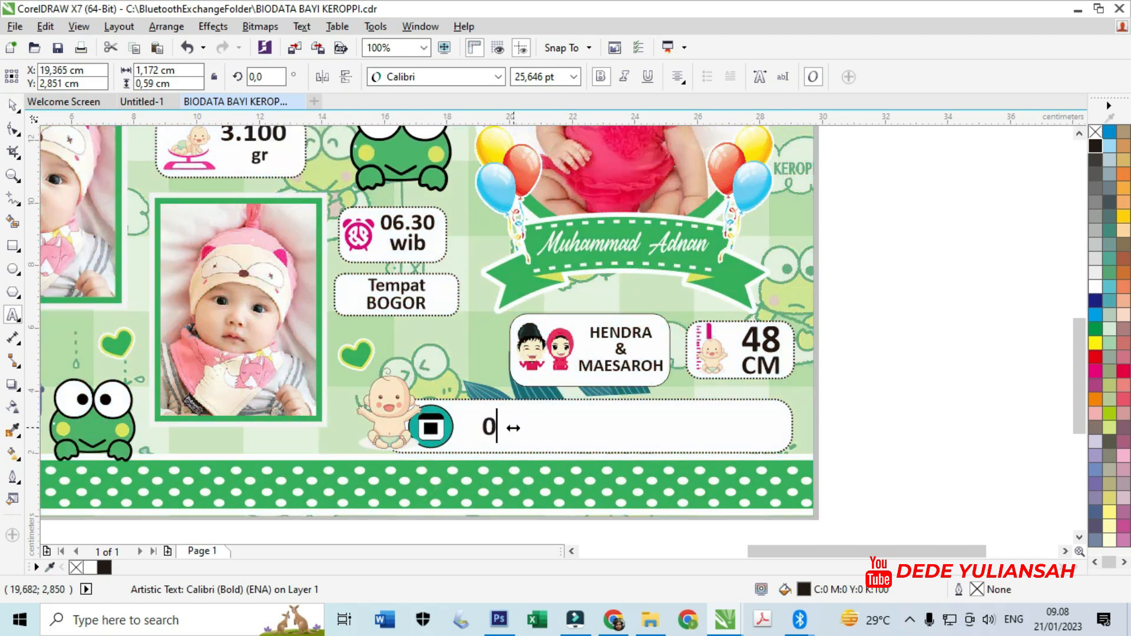
pyautogui.write('2 NOVEMBER 2023')
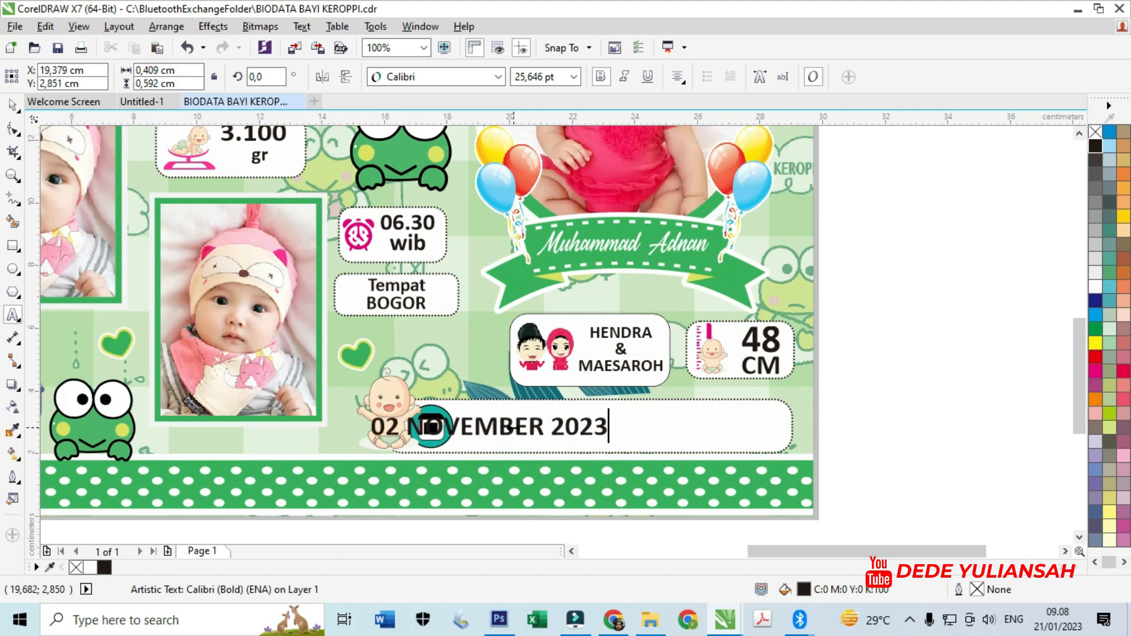
pyautogui.press('Escape')
# Move the birth date text to the middle of its long box and enlarge it to about 32,201 pt
pyautogui.click(11, 105)
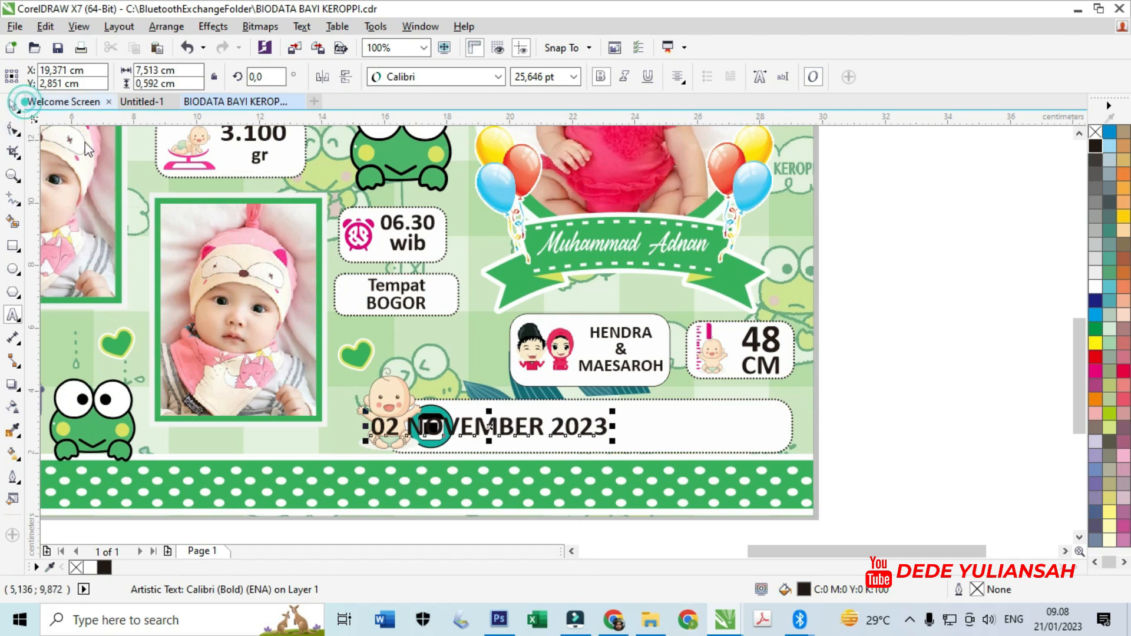
pyautogui.moveTo(598, 426); pyautogui.dragTo(909, 425)
pyautogui.scroll(3, 707, 433)
pyautogui.scroll(-4, 500, 377)
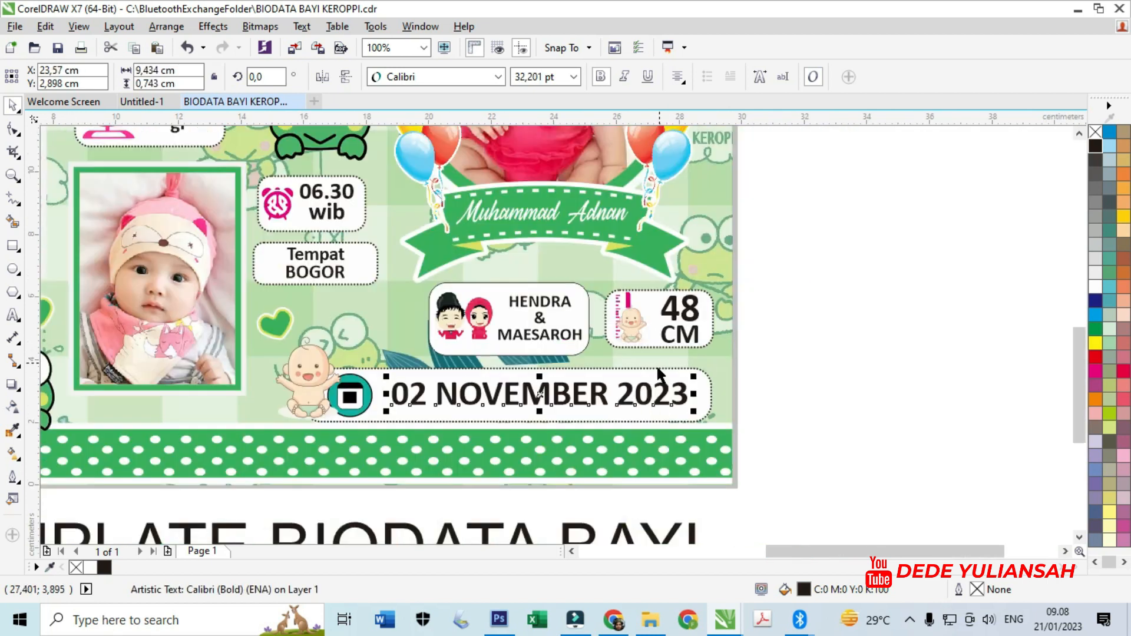
# Delete the "TEMPLATE BIODATA BAYI" caption below the page
pyautogui.click(806, 414)
pyautogui.click(520, 464)
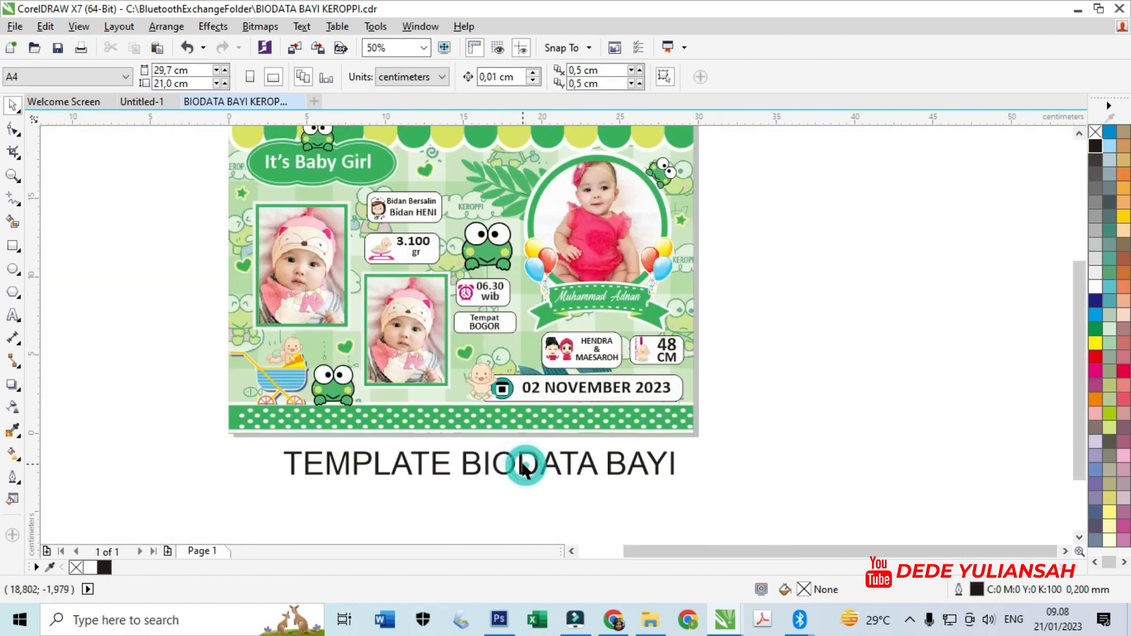
pyautogui.press('Delete')
# Frame the whole page in view to examine the completed biodata layout
pyautogui.scroll(-1, 520, 465)
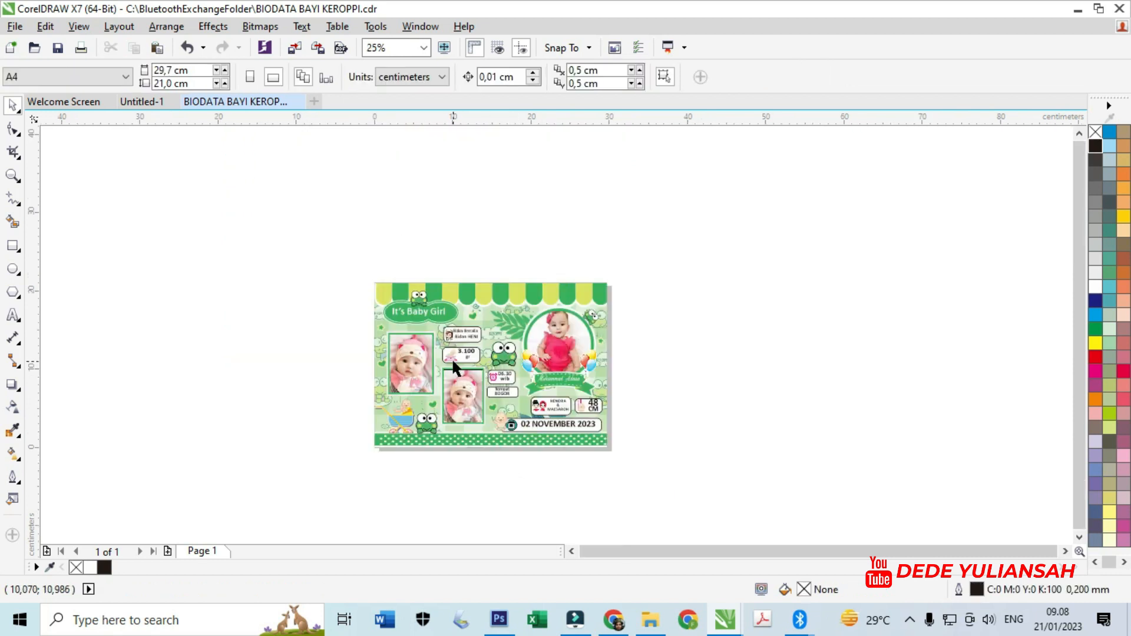
pyautogui.scroll(1, 451, 359)
pyautogui.click(12, 175)
pyautogui.scroll(-1, 295, 195)
pyautogui.moveTo(278, 186); pyautogui.dragTo(577, 370)
pyautogui.moveTo(227, 157); pyautogui.dragTo(765, 535)
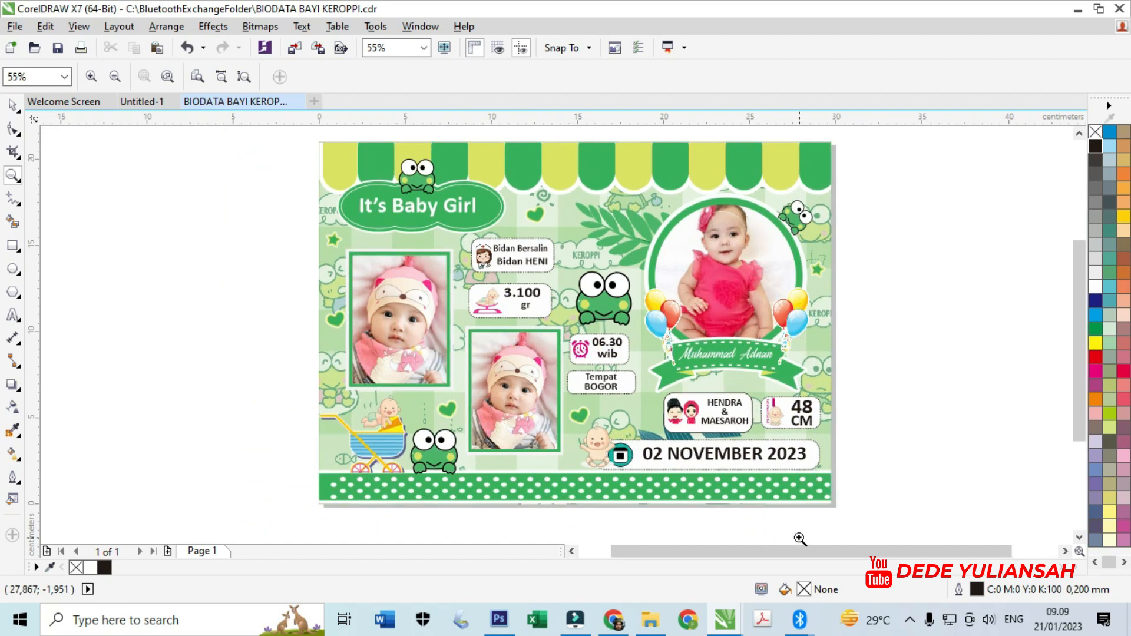